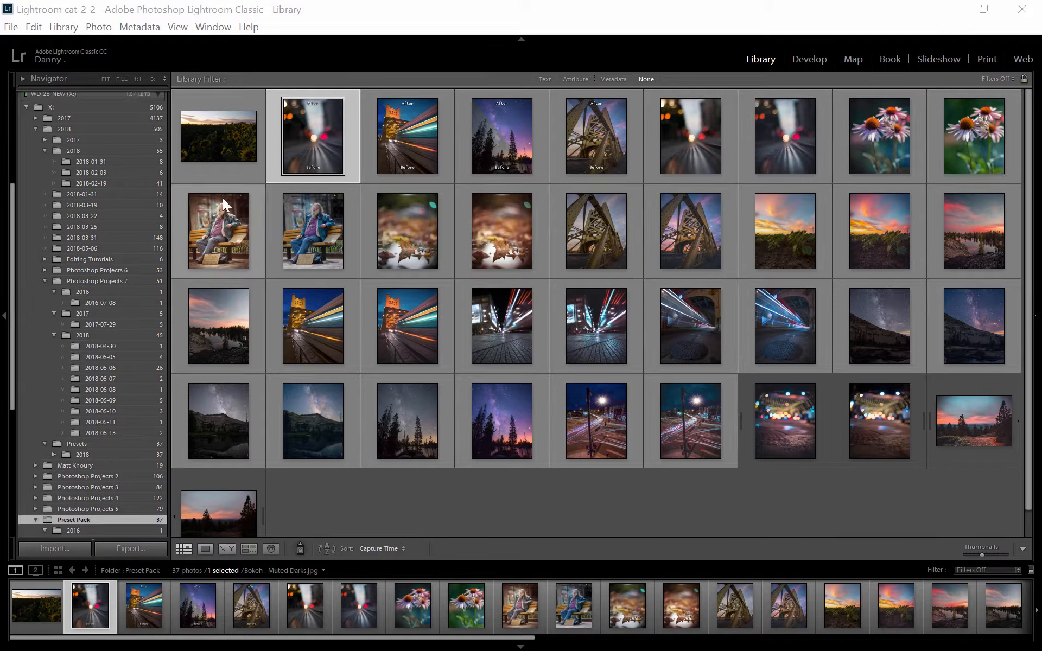
# Step: Open the raw sunflower photo in the Develop module and set Highlights to -40 and Shadows to +67
pyautogui.doubleClick(219, 144)
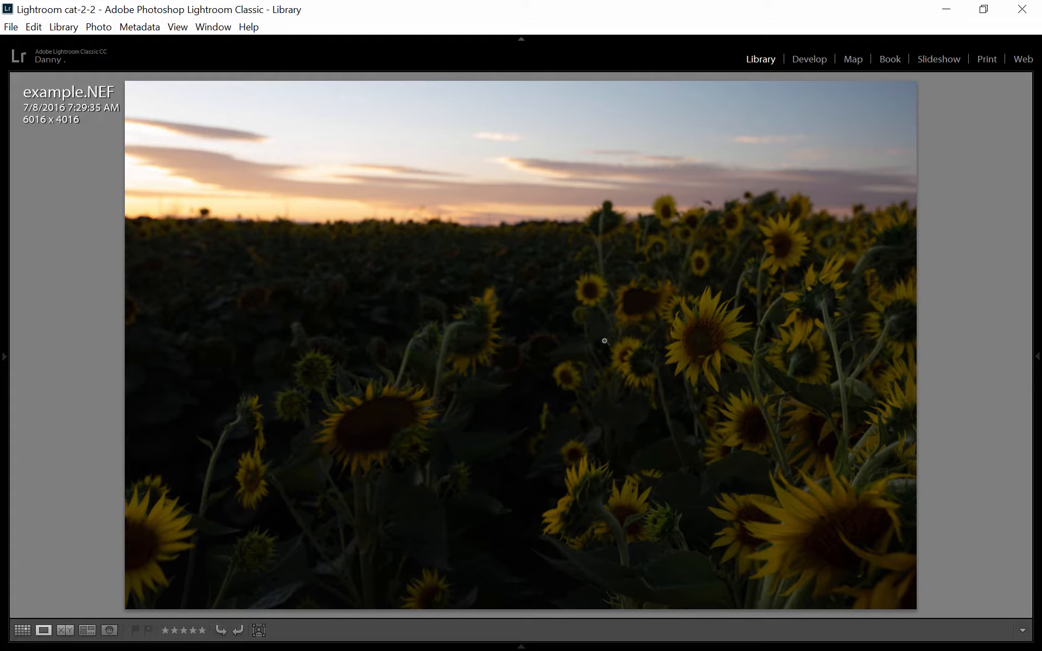
pyautogui.click(3, 348)
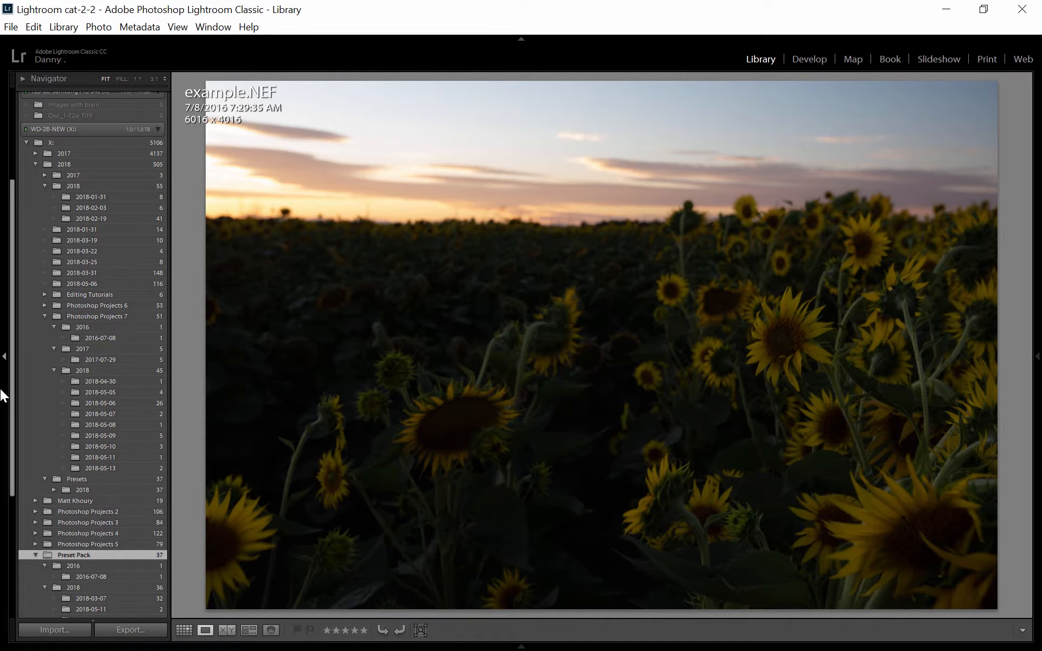
pyautogui.press('d')
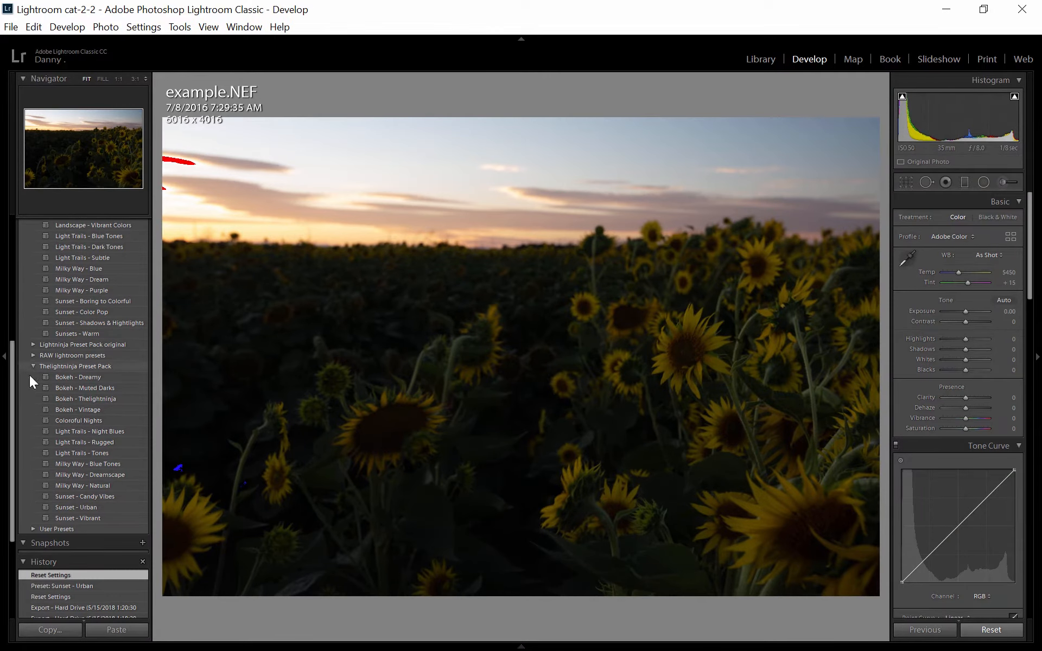
pyautogui.click(4, 388)
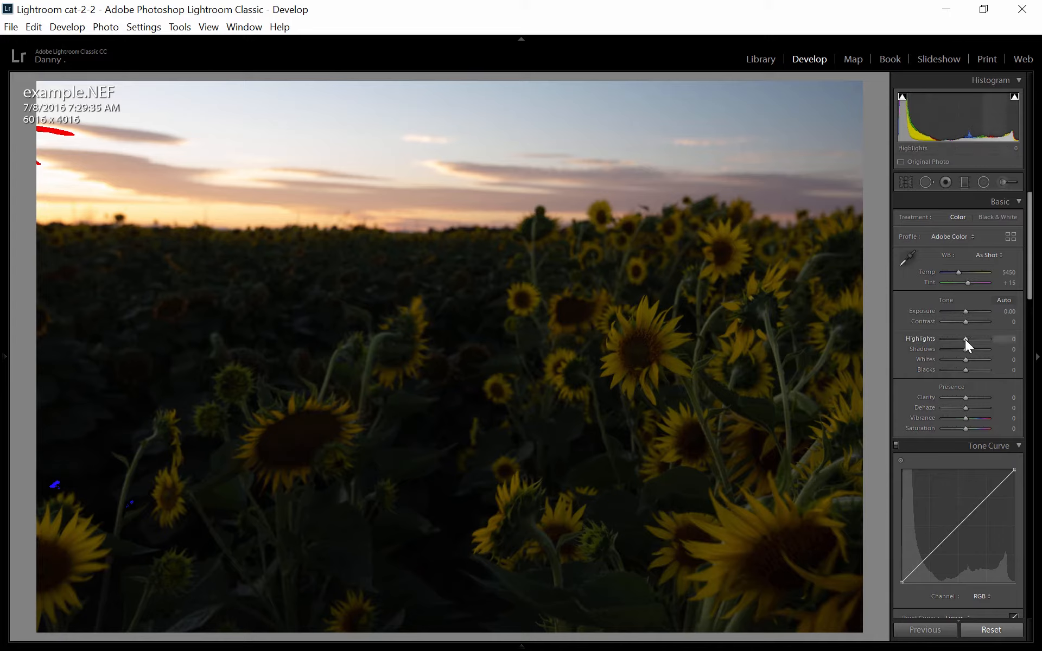
pyautogui.moveTo(965, 339); pyautogui.dragTo(956, 339)
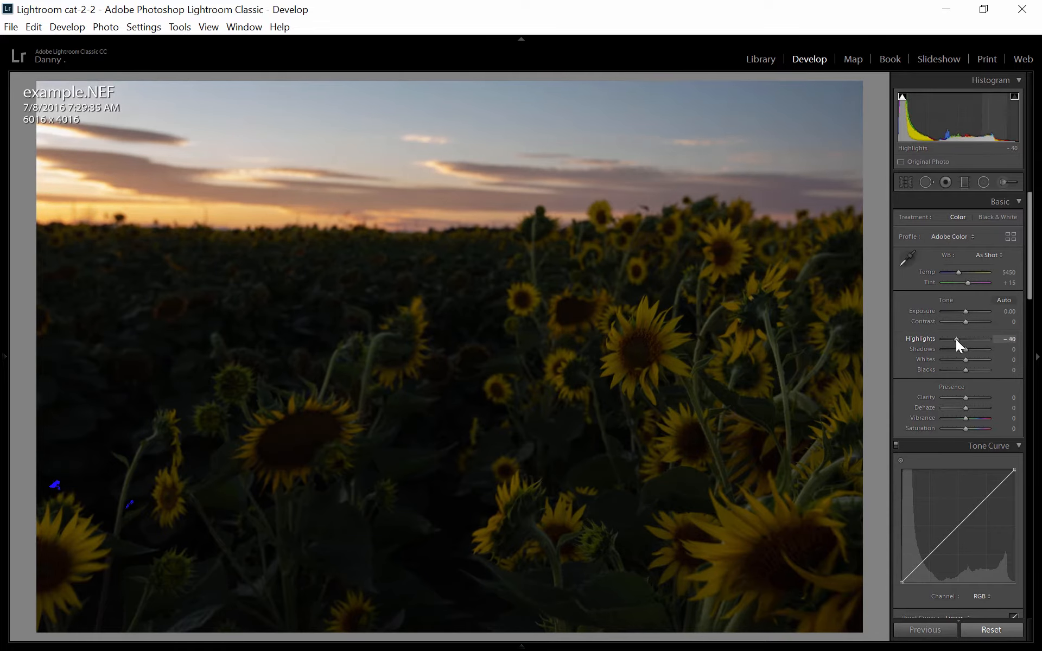
pyautogui.moveTo(967, 350); pyautogui.dragTo(981, 349)
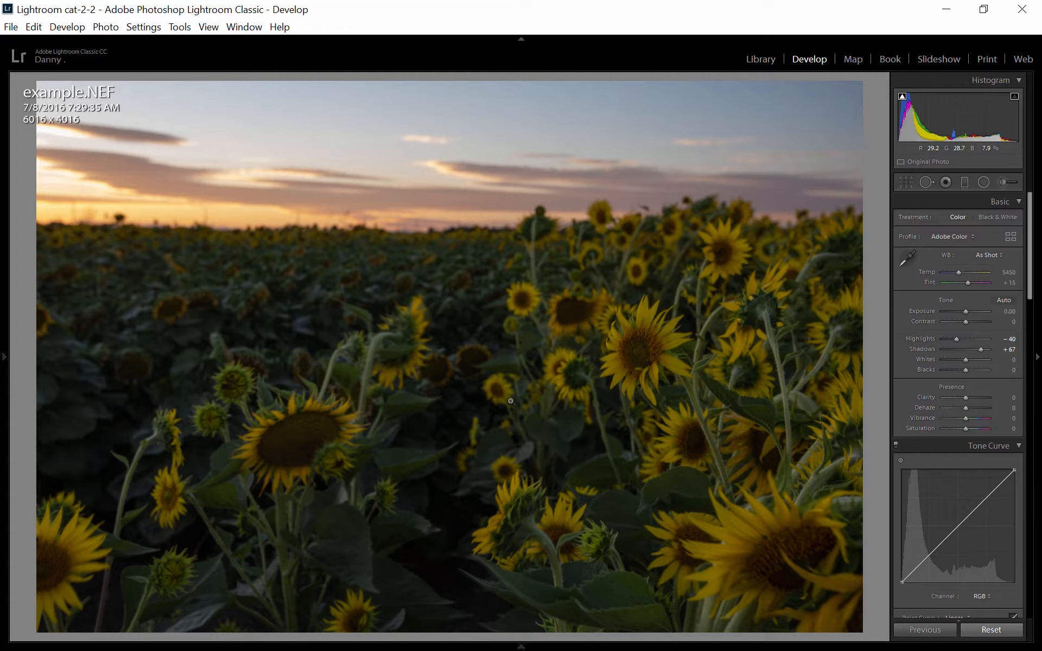
# Step: Apply the Sunset - Urban preset to the sunflower photo, and set Highlights to -21 and Shadows to +50
pyautogui.click(4, 358)
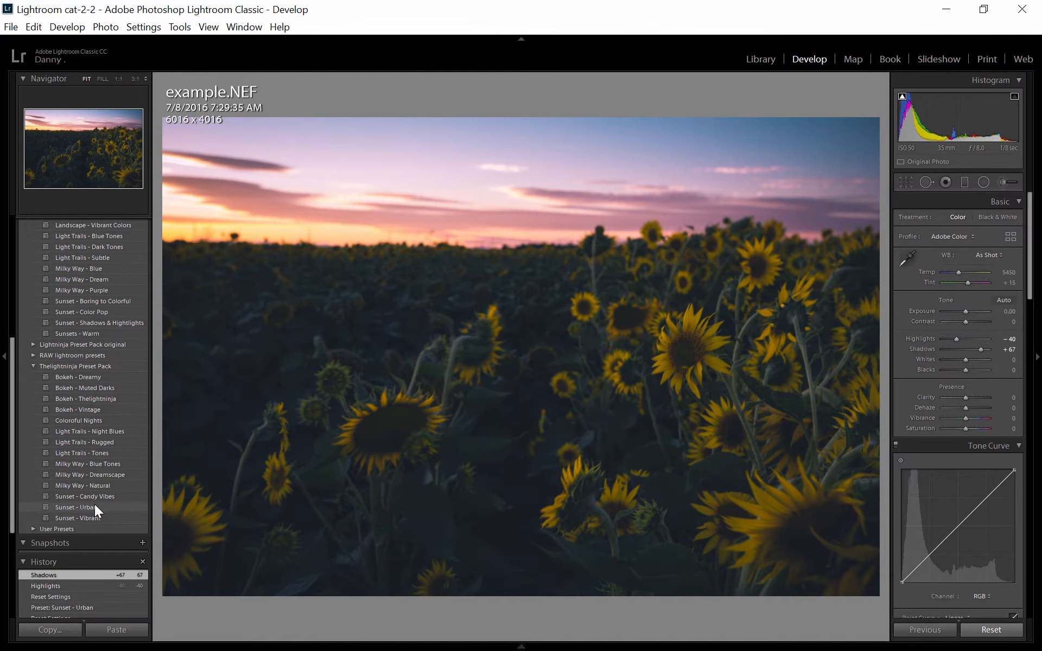
pyautogui.click(95, 507)
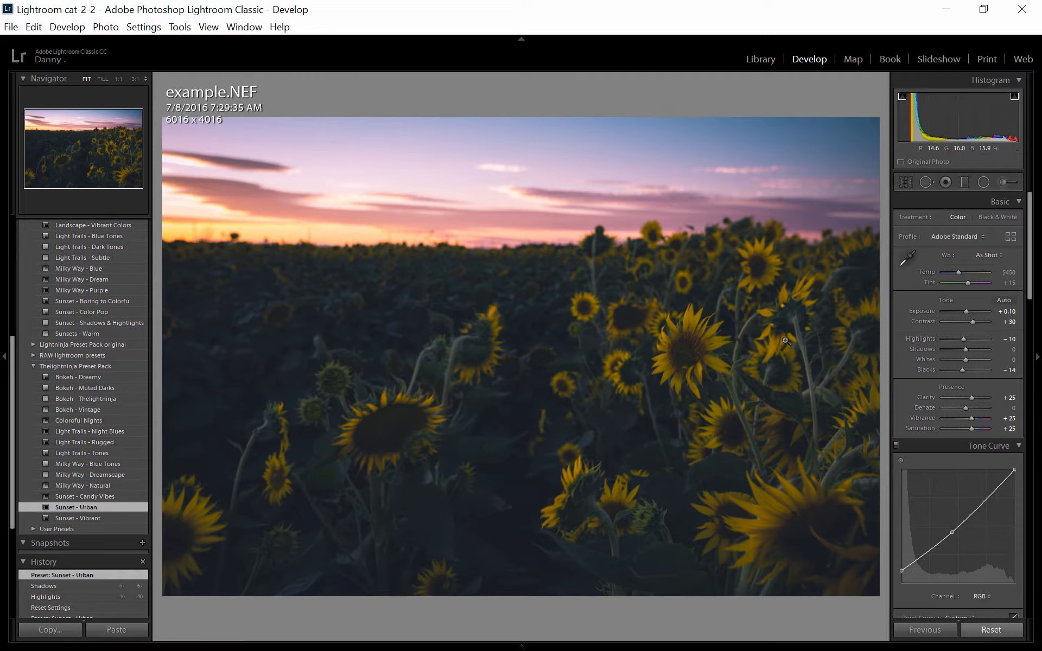
pyautogui.hotkey('ctrl', 'z')
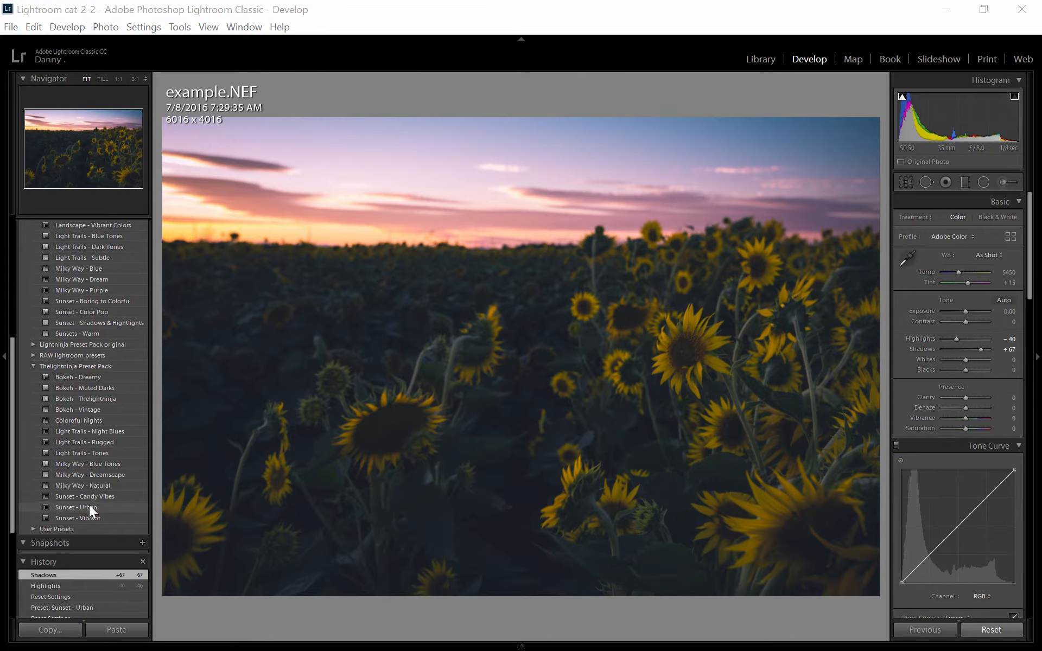
pyautogui.click(89, 507)
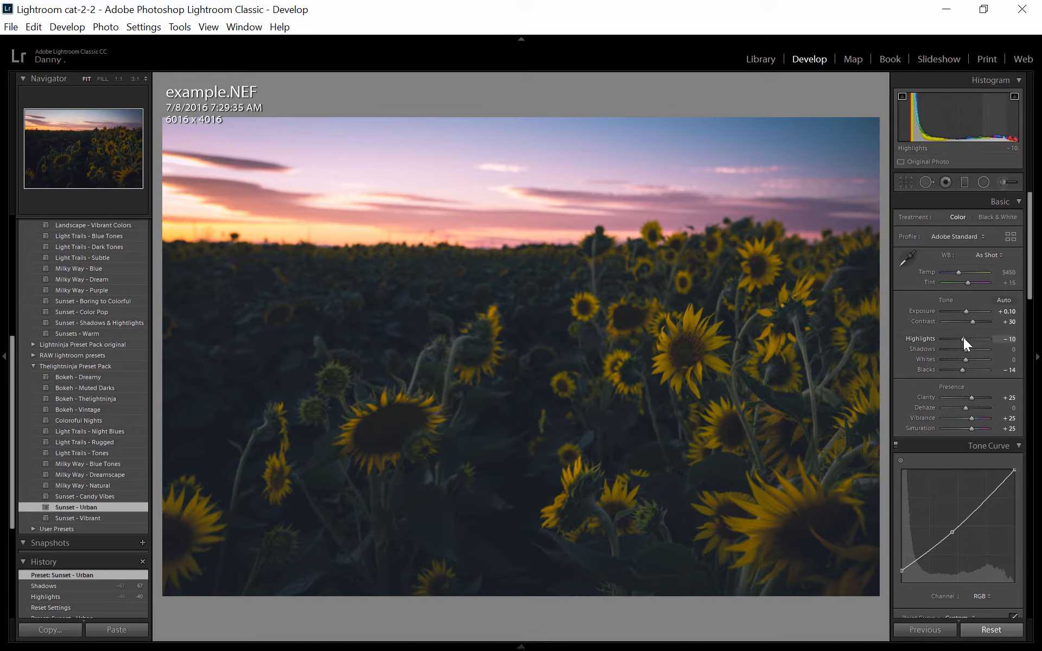
pyautogui.moveTo(962, 337); pyautogui.dragTo(976, 348)
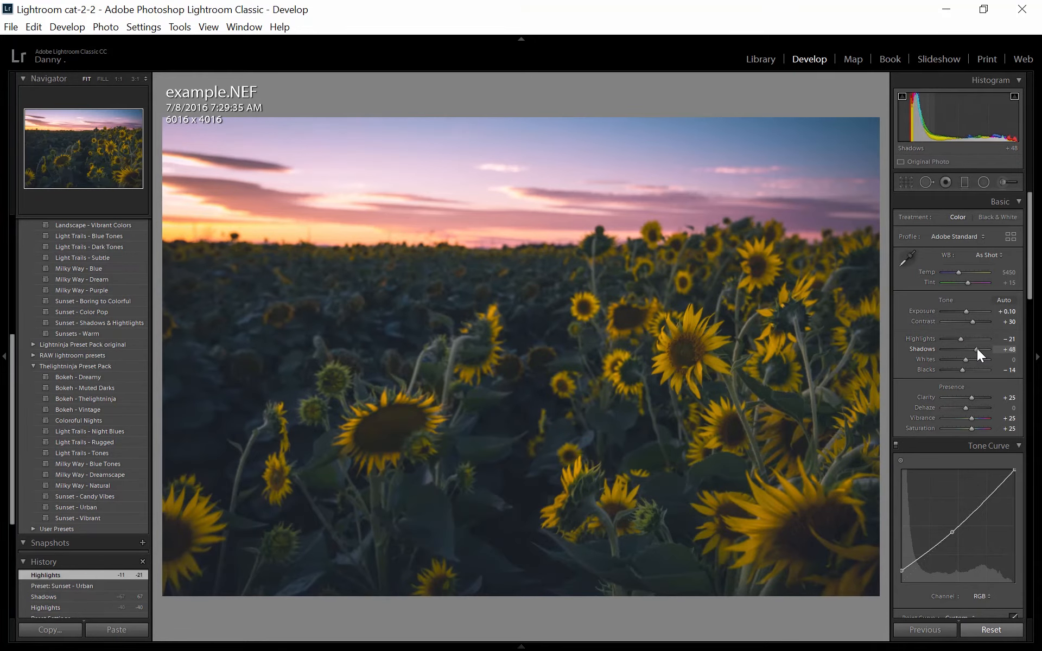
pyautogui.moveTo(981, 356); pyautogui.dragTo(977, 354)
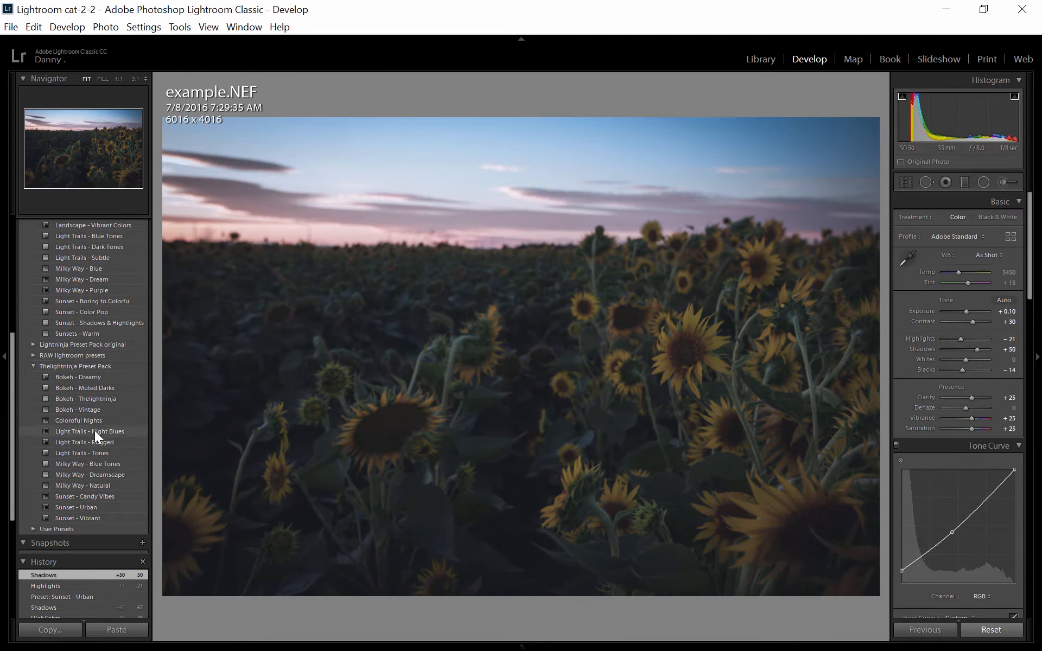
# Step: Apply the Light Trails - Night Blues preset to the sunflower photo and set Shadows to +67
pyautogui.click(94, 431)
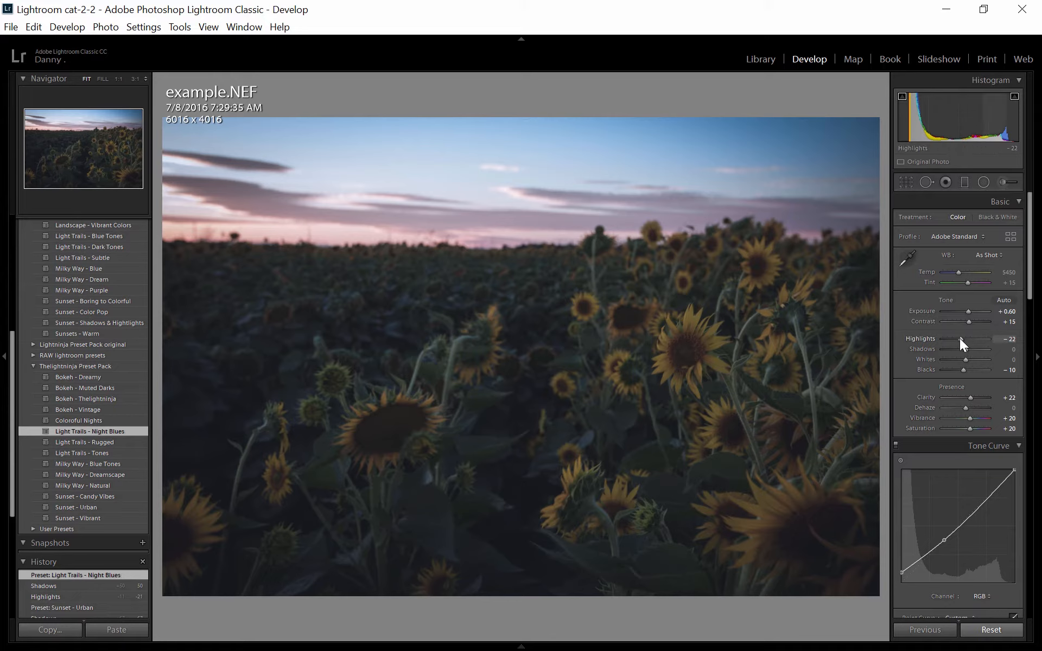
pyautogui.moveTo(965, 351); pyautogui.dragTo(980, 348)
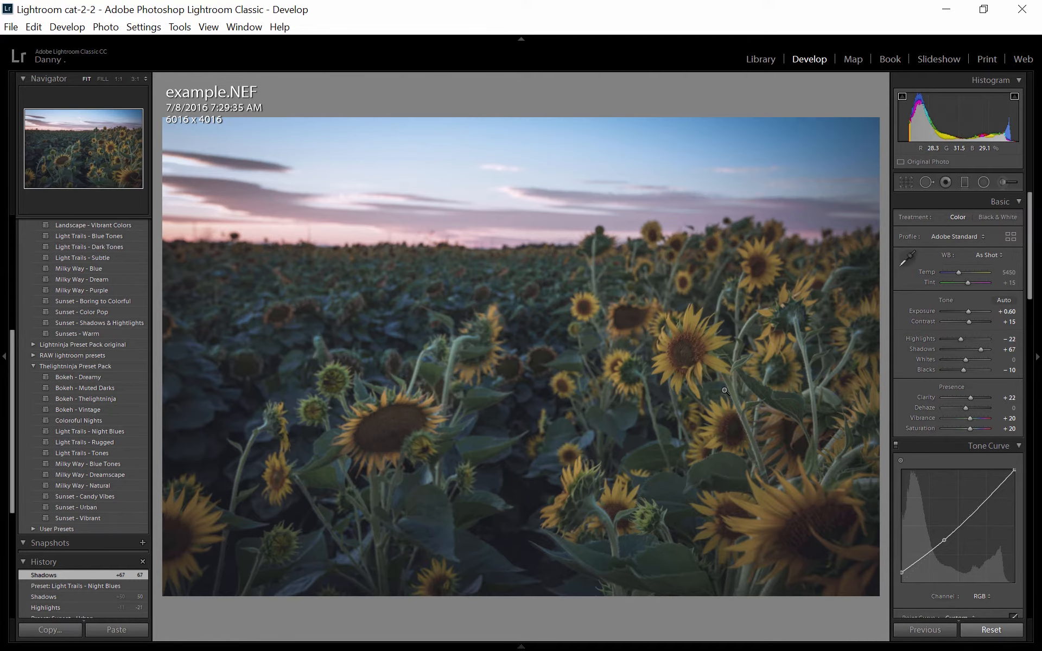
pyautogui.press('g')
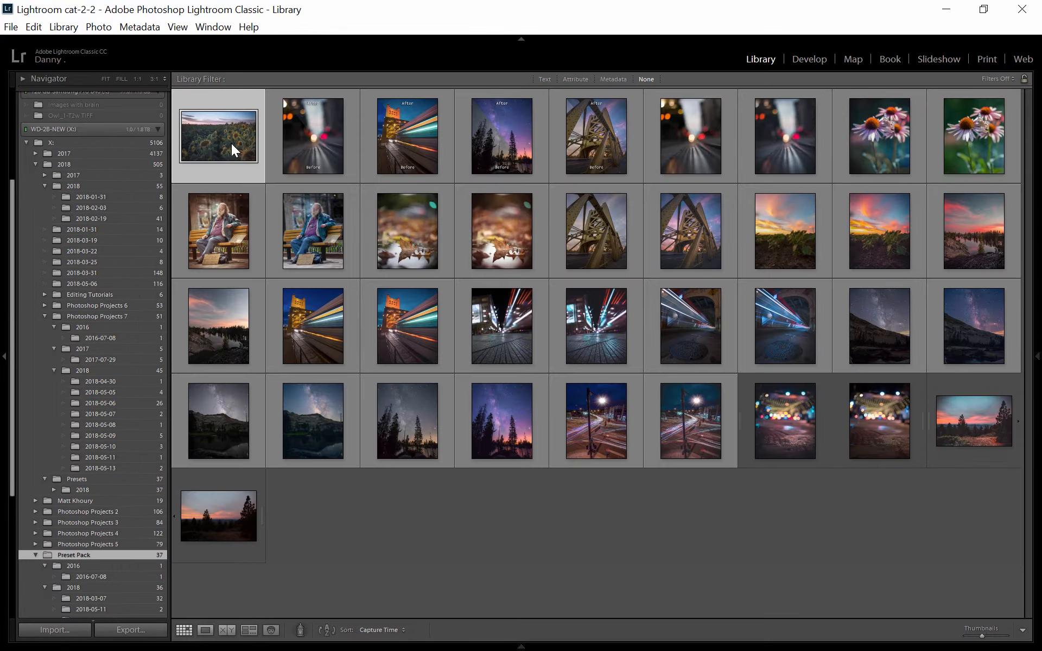
# Step: Reset the raw sunflower photo's develop settings, and set Highlights to -50 and Shadows to +83
pyautogui.press('d')
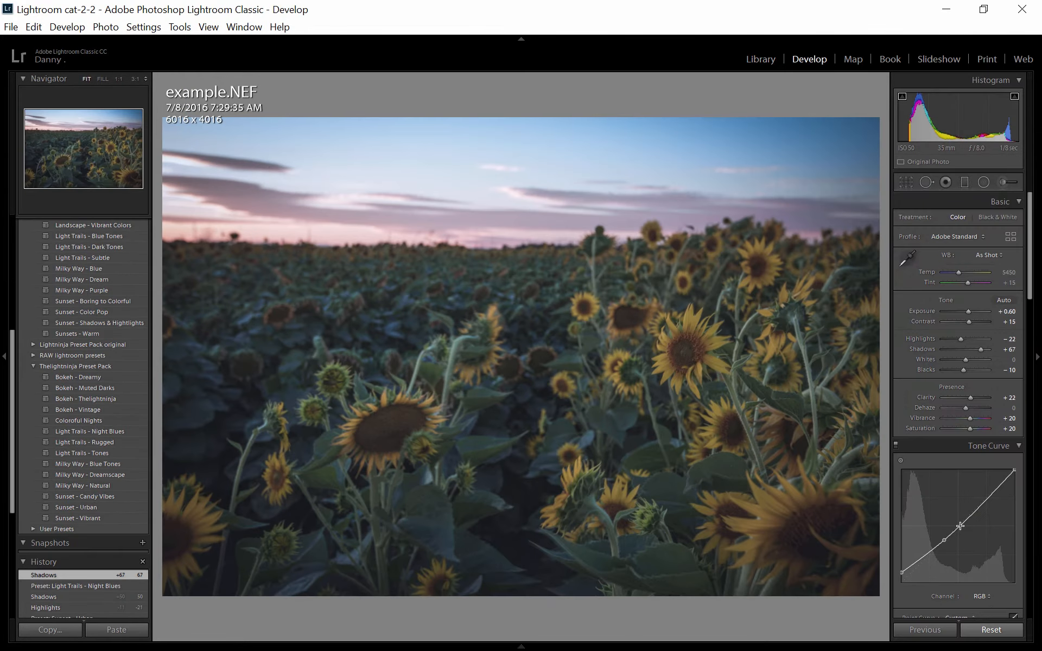
pyautogui.click(991, 630)
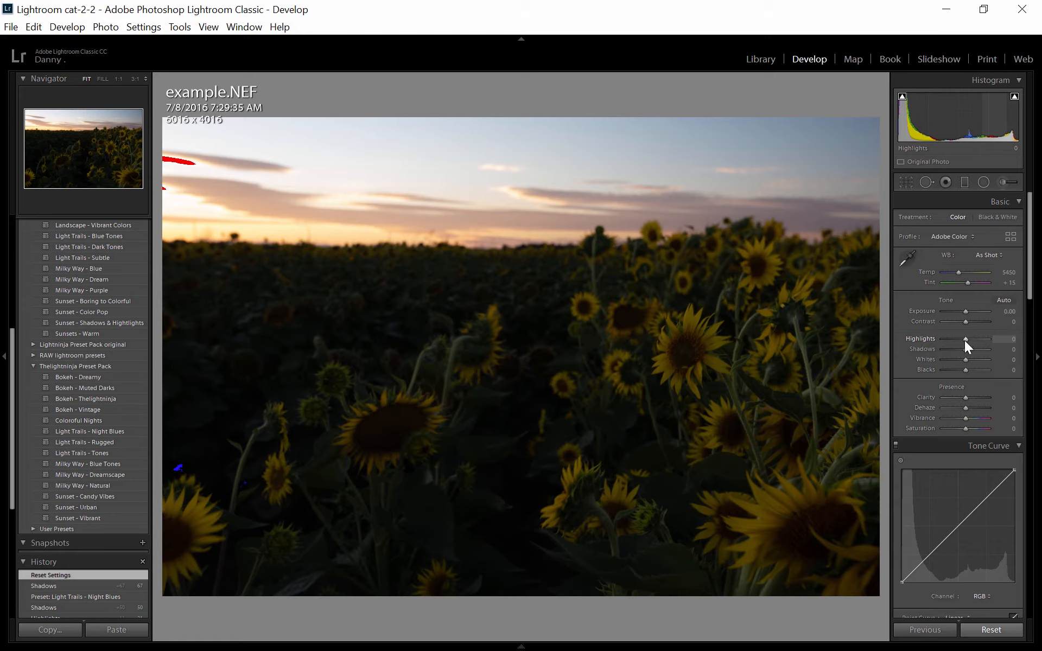
pyautogui.moveTo(965, 340)
pyautogui.mouseDown()
pyautogui.moveTo(953, 340)
pyautogui.moveTo(984, 349)
pyautogui.mouseUp()
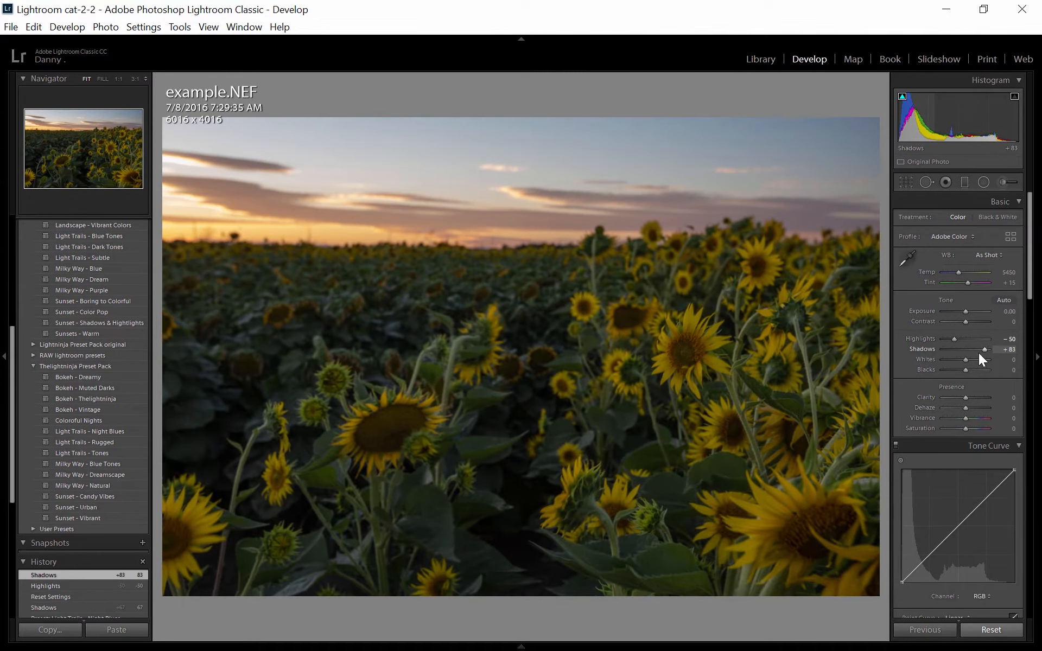
# Step: Open the adjusted sunflower photo in Photoshop for editing and save it back to the Lightroom catalog
pyautogui.rightClick(646, 305)
pyautogui.moveTo(729, 354)
pyautogui.click(908, 356)
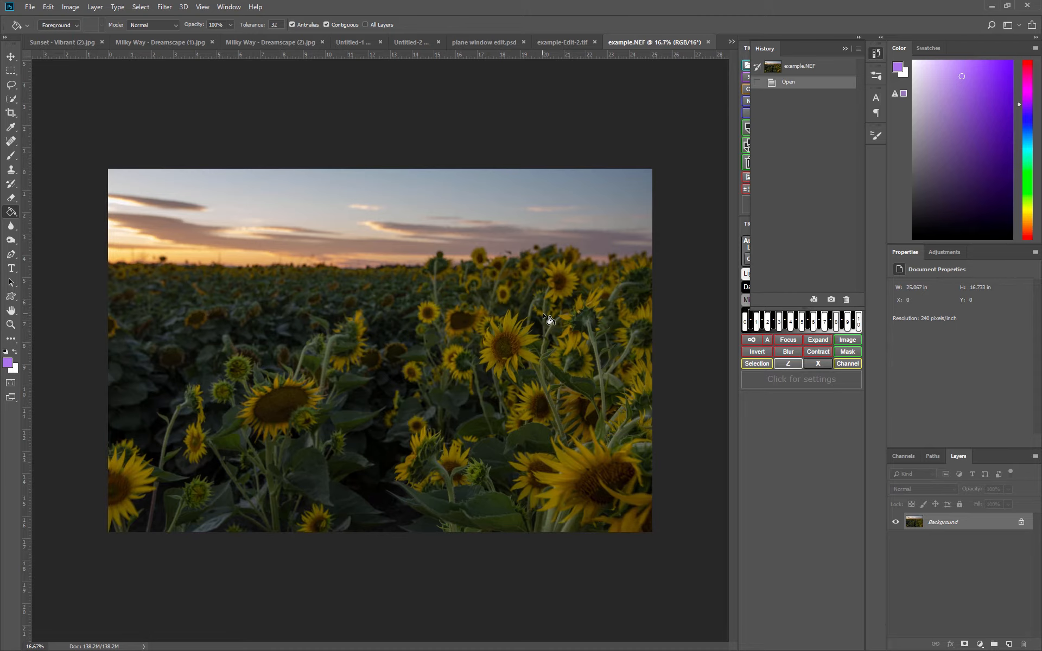
pyautogui.click(30, 8)
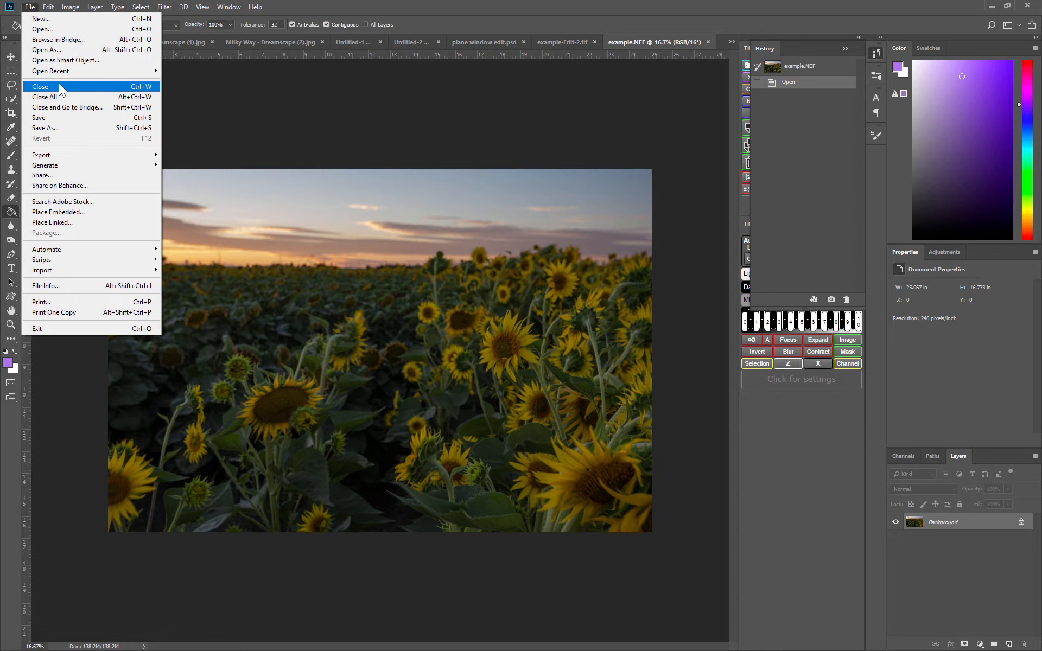
pyautogui.click(66, 117)
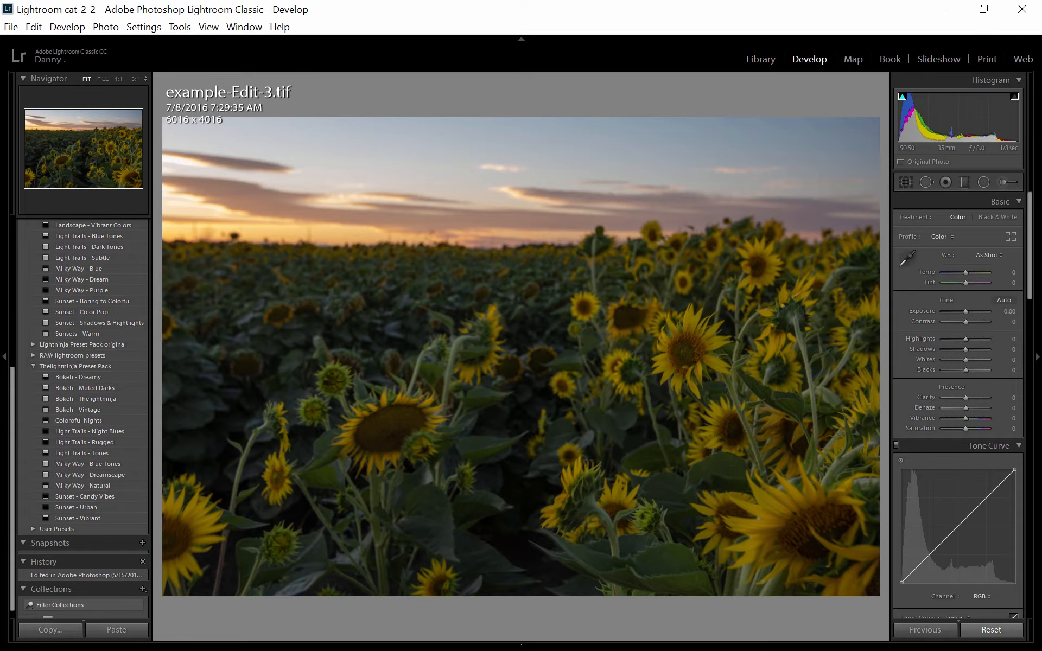
# Step: Open the saved TIFF copy of the sunflower photo in the Develop module and apply the Sunset - Urban preset
pyautogui.press('g')
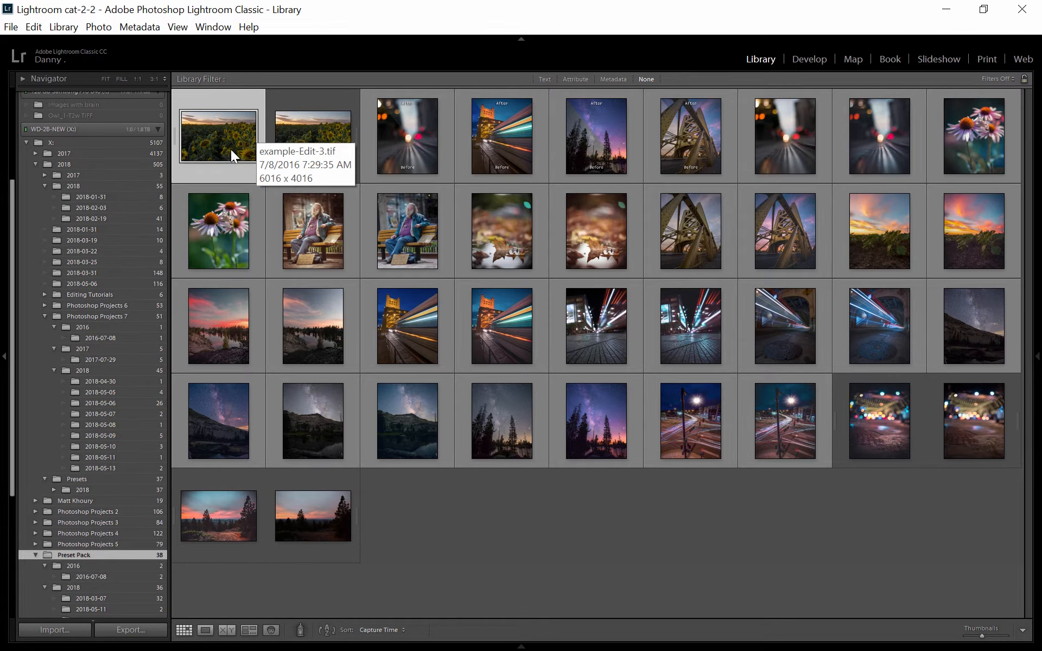
pyautogui.click(304, 132)
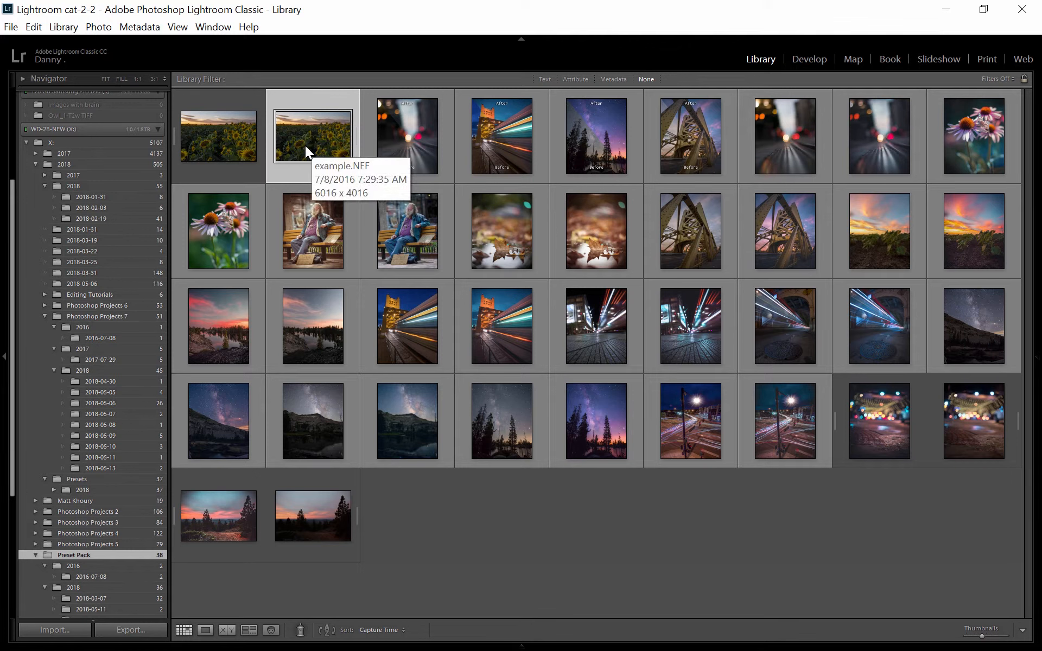
pyautogui.click(227, 137)
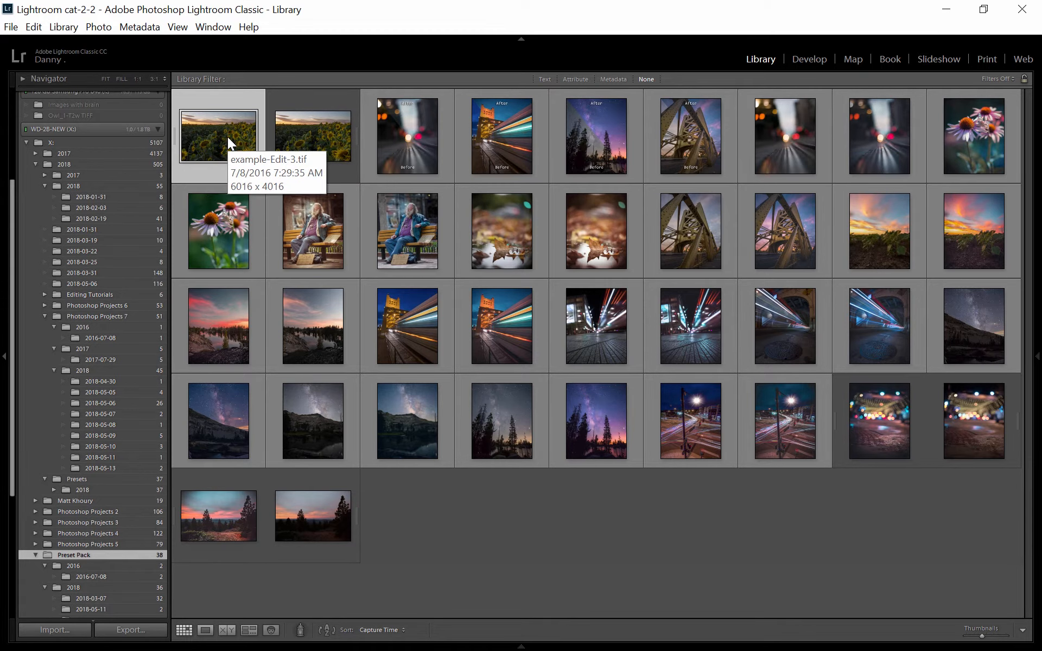
pyautogui.doubleClick(227, 137)
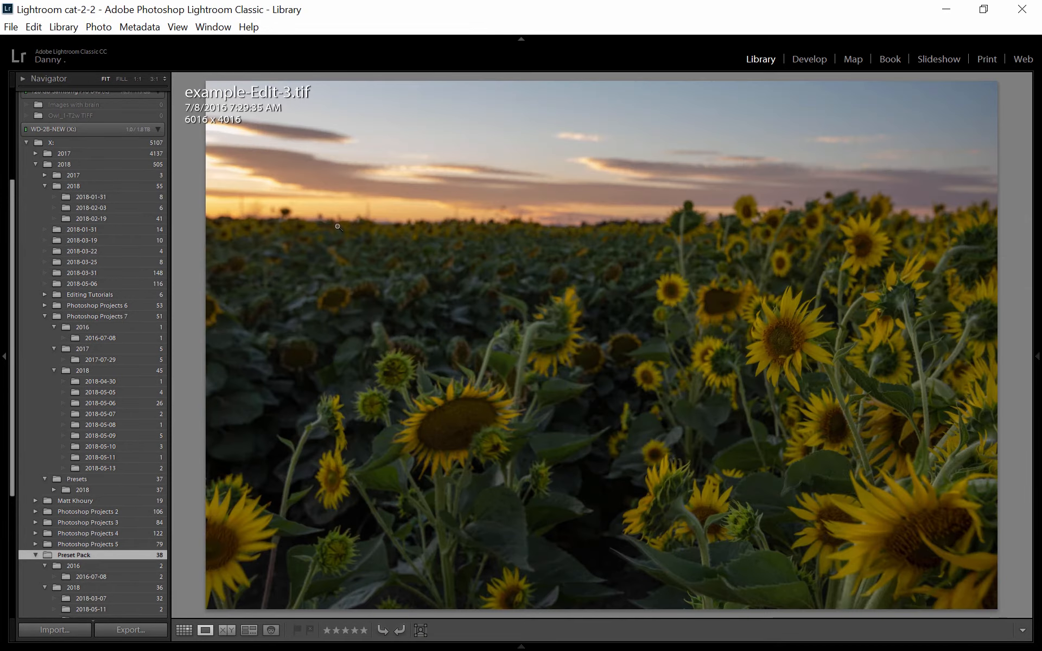
pyautogui.press('d')
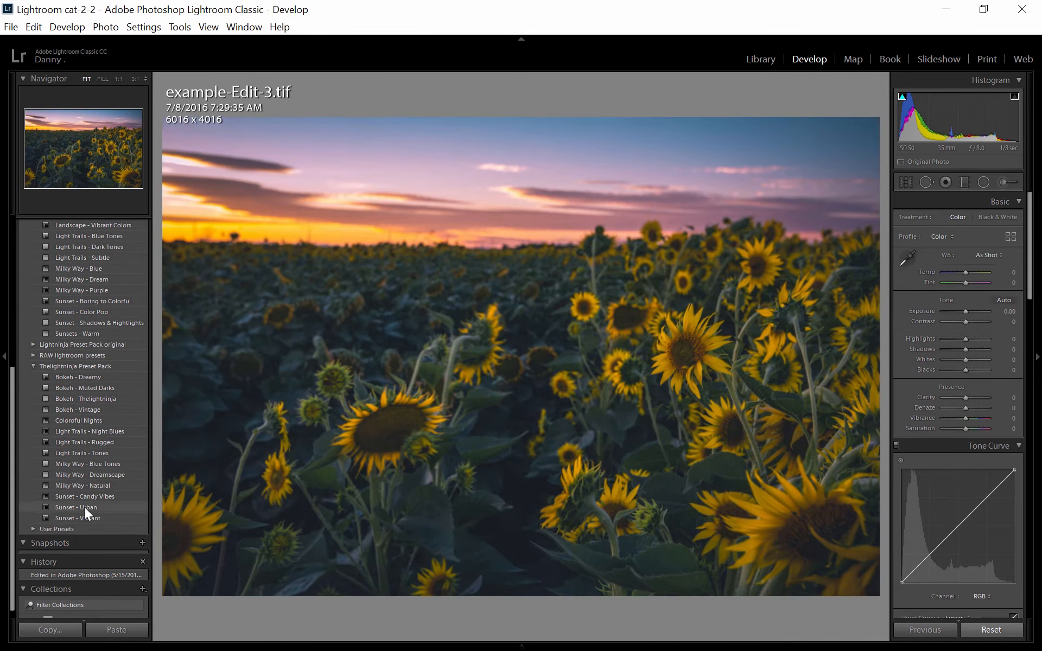
pyautogui.click(83, 507)
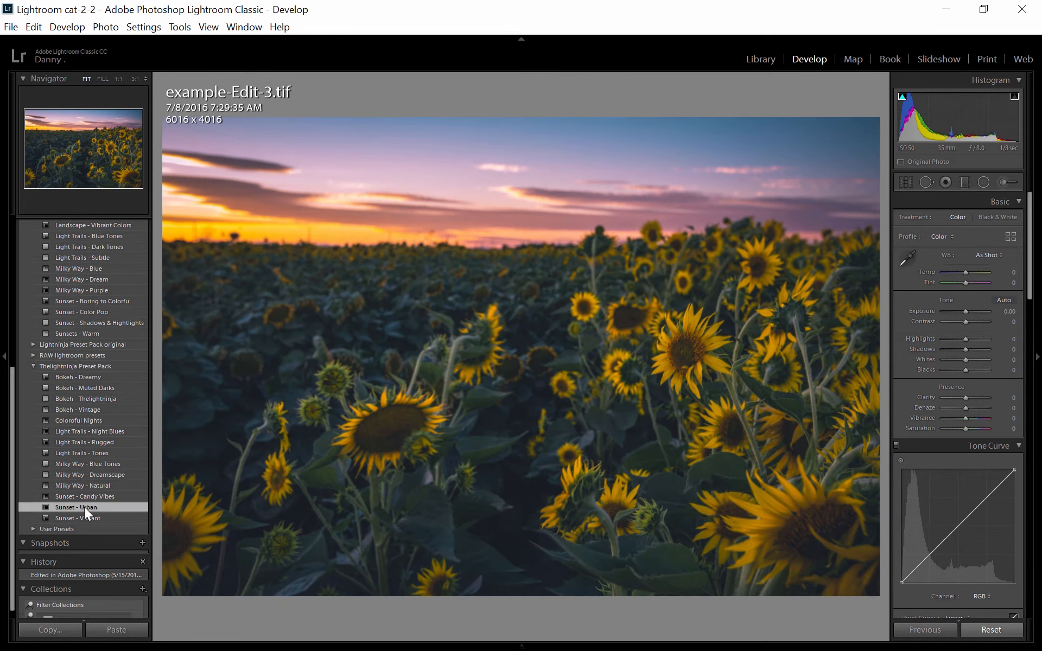
# Step: Compare the raw sunflower photo with its TIFF copy side by side in the Library
pyautogui.press('g')
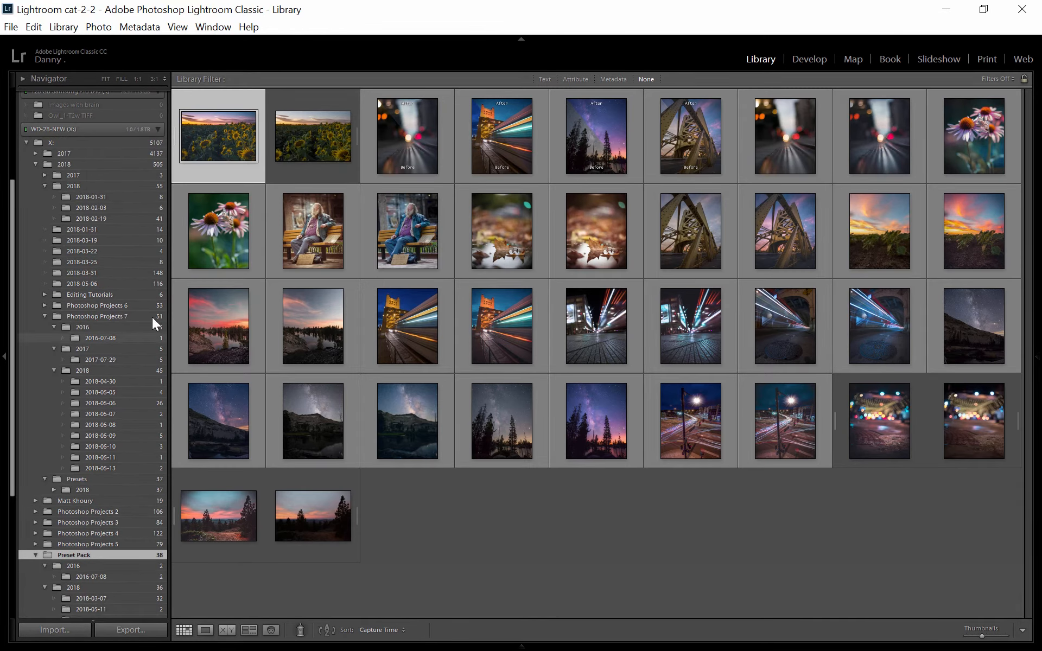
pyautogui.press('c')
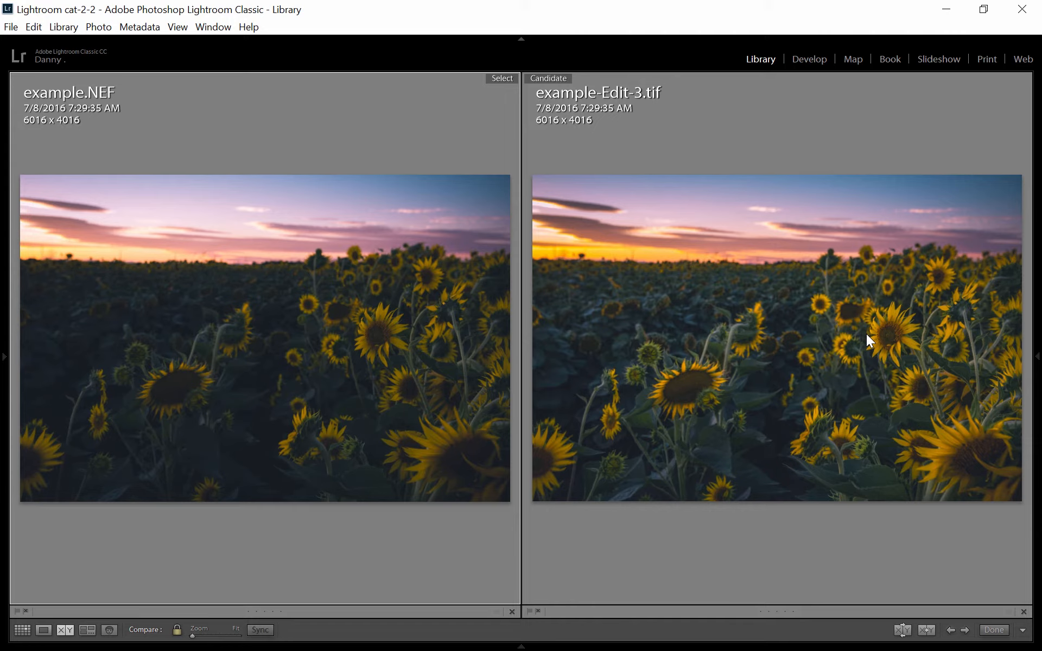
pyautogui.press('g')
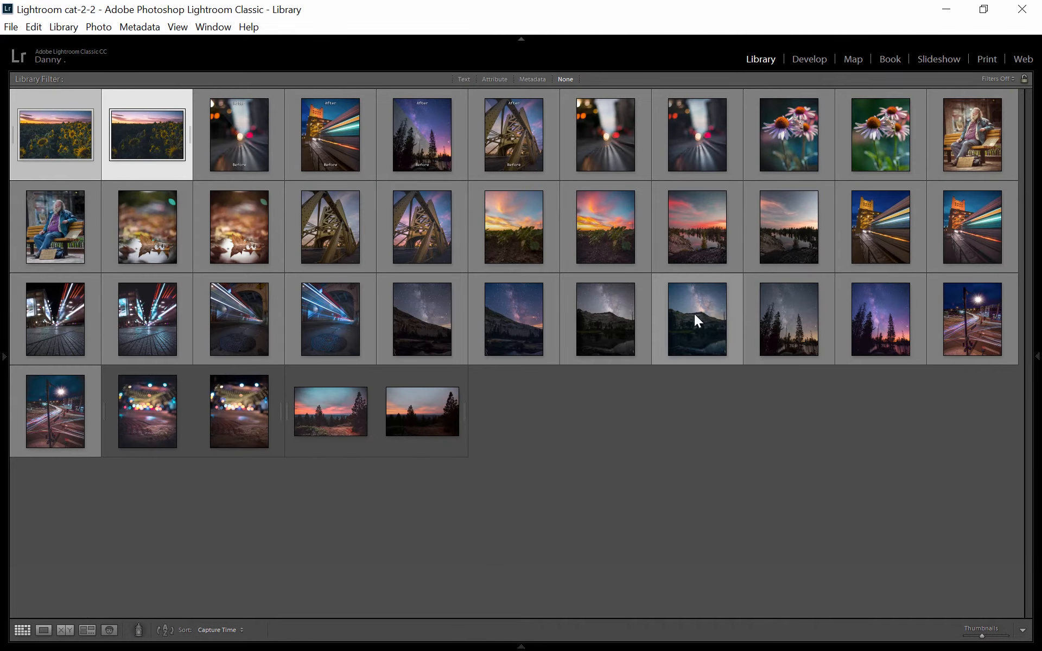
# Step: Apply the Sunset - Candy Vibes, Light Trails - Rugged, Bokeh - Vintage and Bokeh - Muted Darks presets in turn to the TIFF copy
pyautogui.doubleClick(57, 139)
pyautogui.press('d')
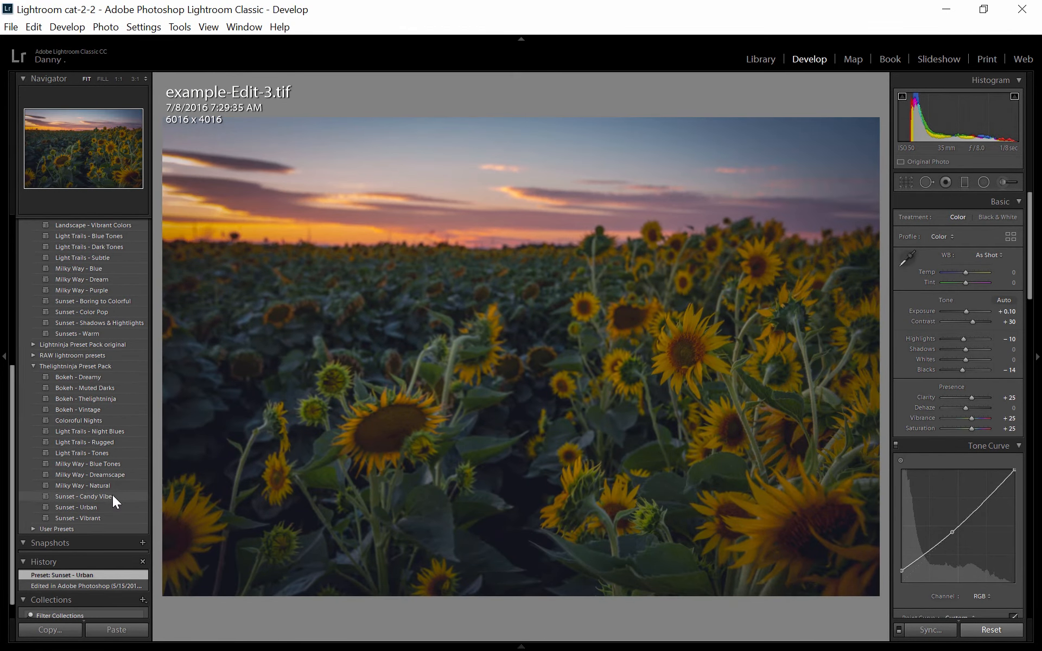
pyautogui.click(112, 495)
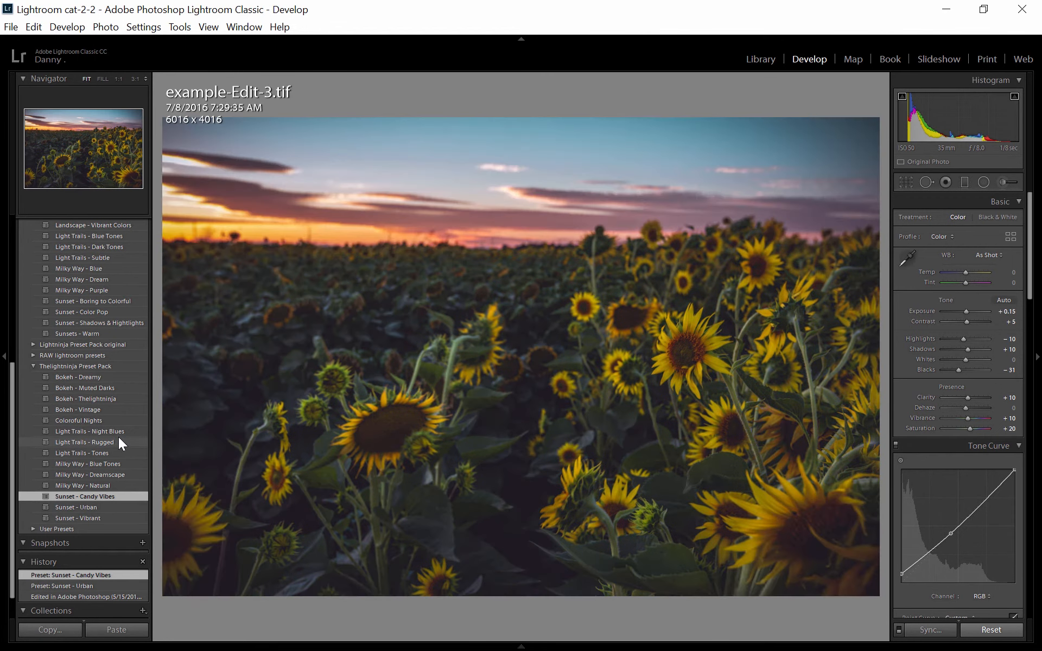
pyautogui.click(119, 438)
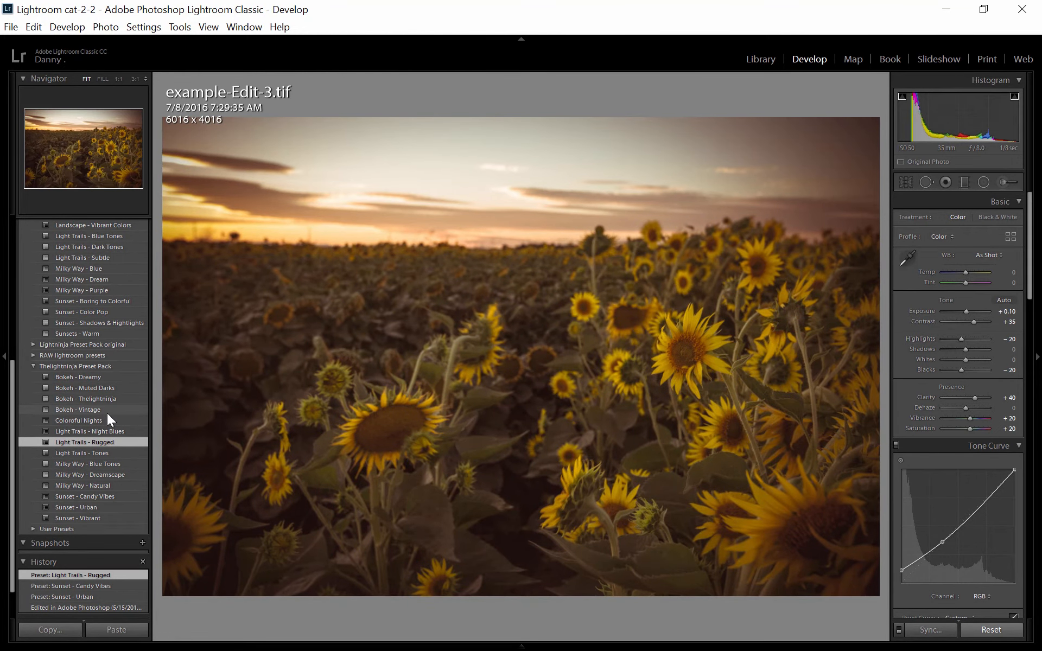
pyautogui.click(102, 409)
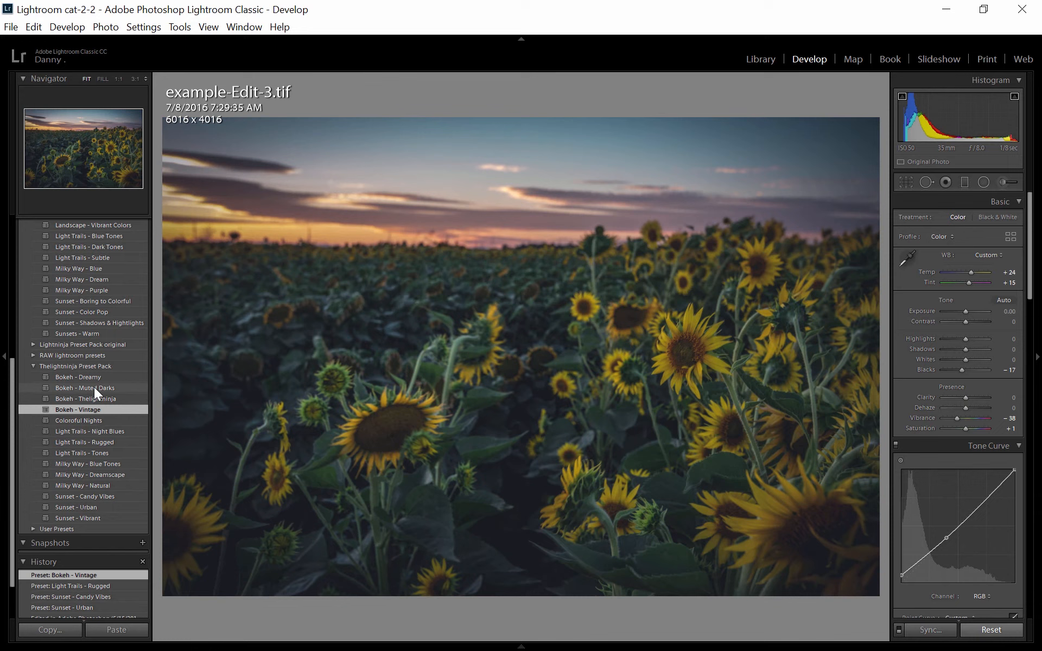
pyautogui.click(93, 387)
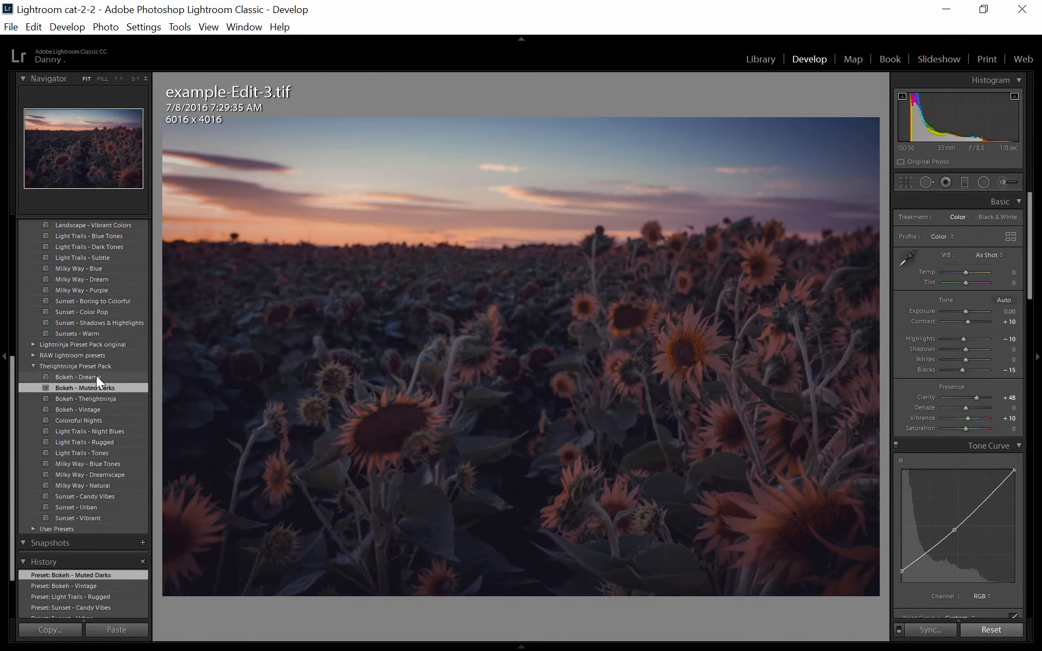
# Step: Apply the Bokeh - Dreamy preset to the TIFF copy, and reset all develop settings of the raw sunflower photo
pyautogui.click(96, 375)
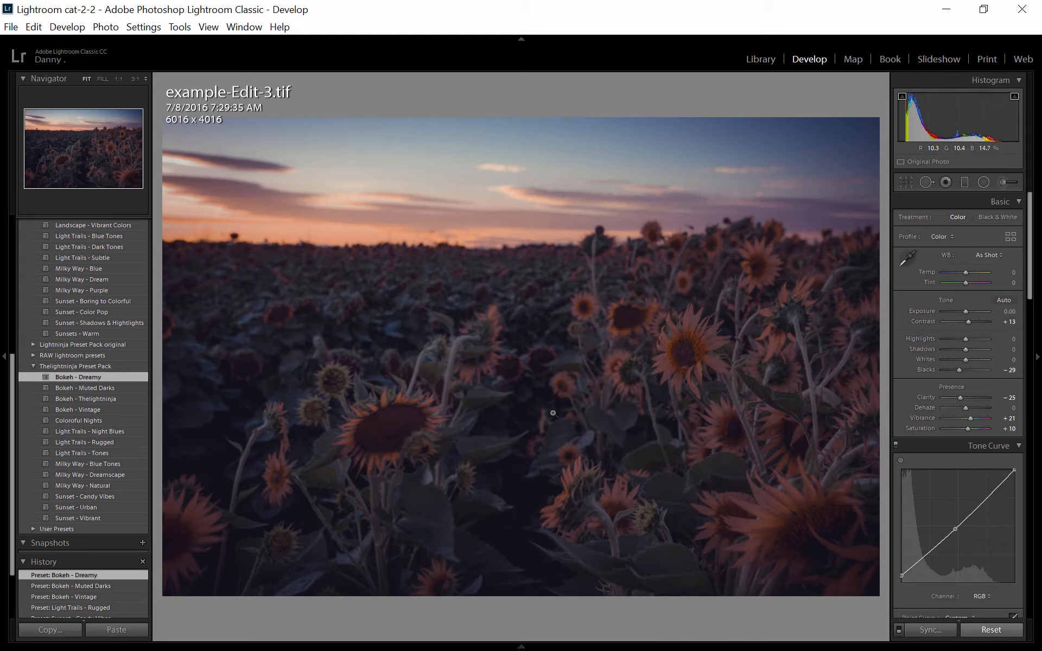
pyautogui.press('g')
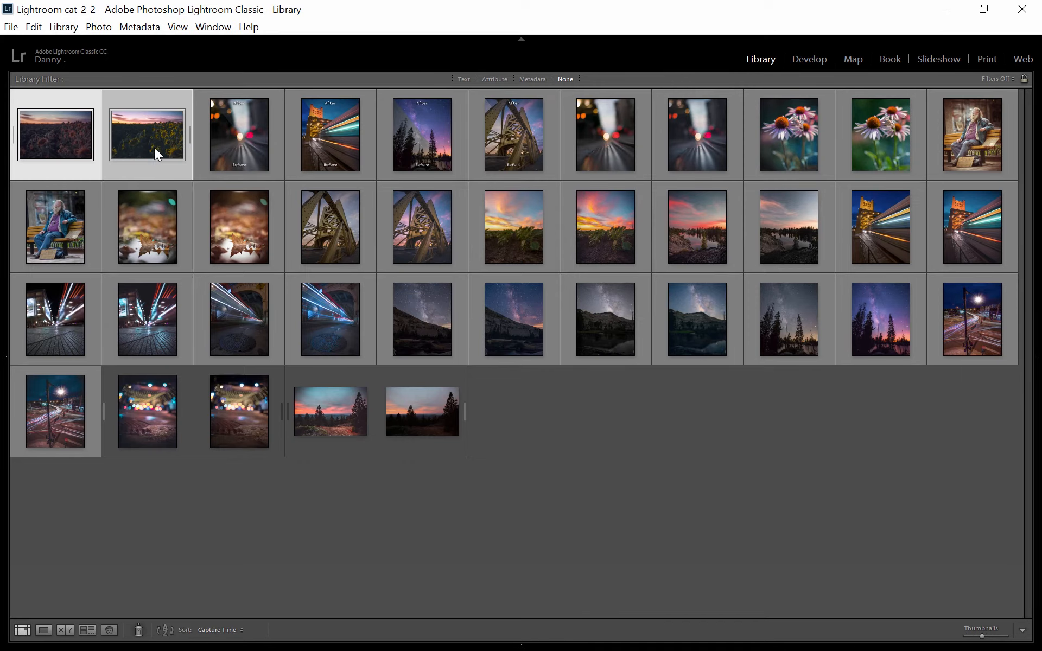
pyautogui.doubleClick(154, 147)
pyautogui.press('d')
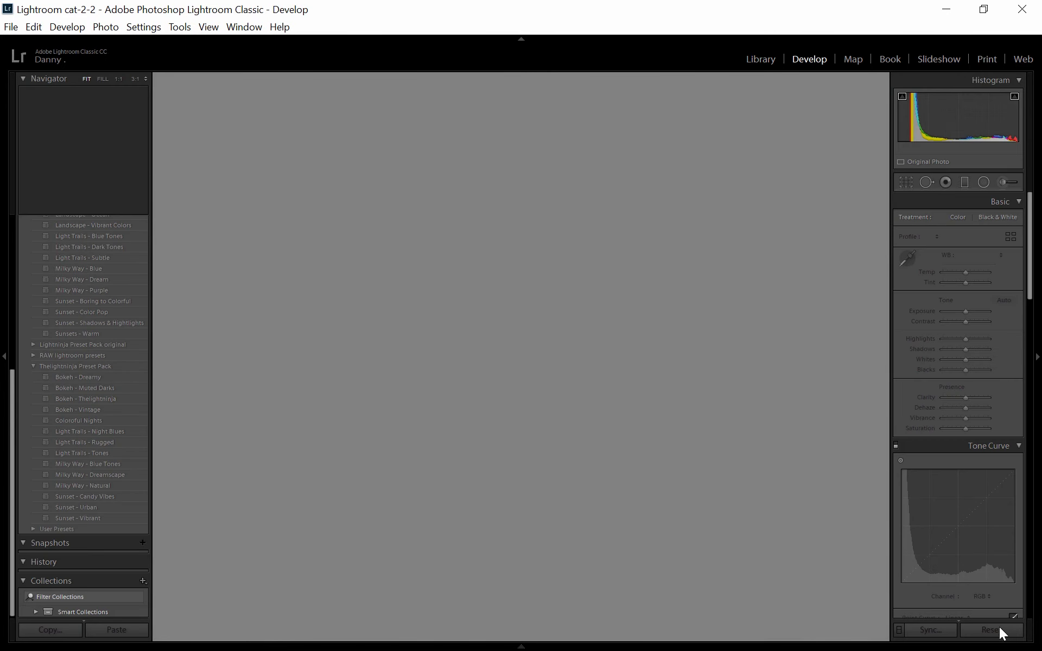
pyautogui.click(998, 629)
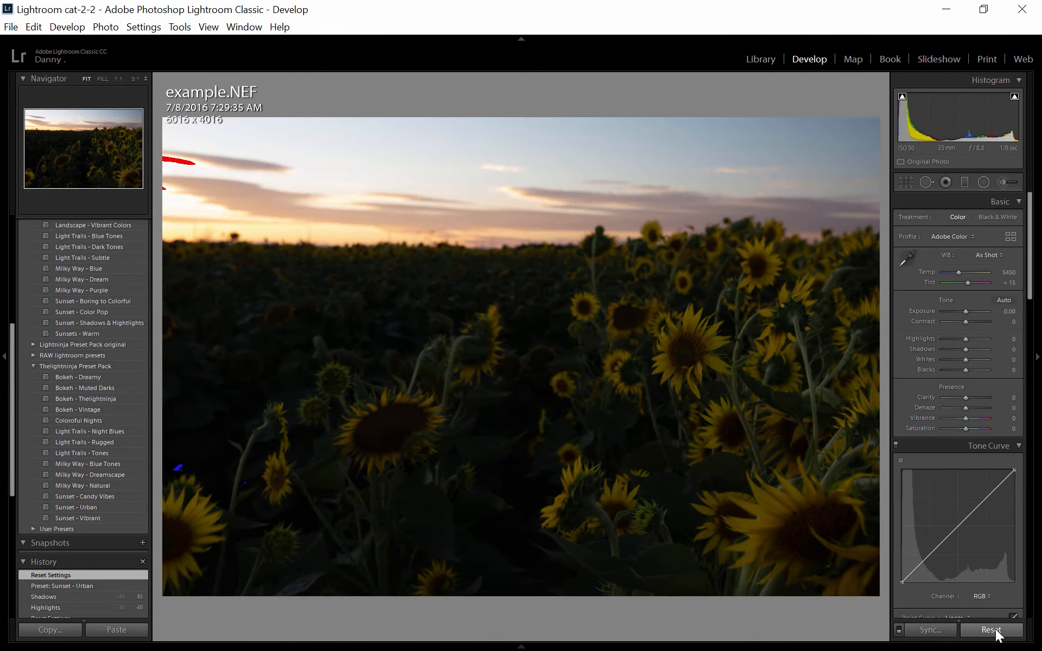
# Step: Delete the sunflower TIFF copy example-Edit-3.tif from the disk in the Library
pyautogui.press('g')
pyautogui.click(34, 125)
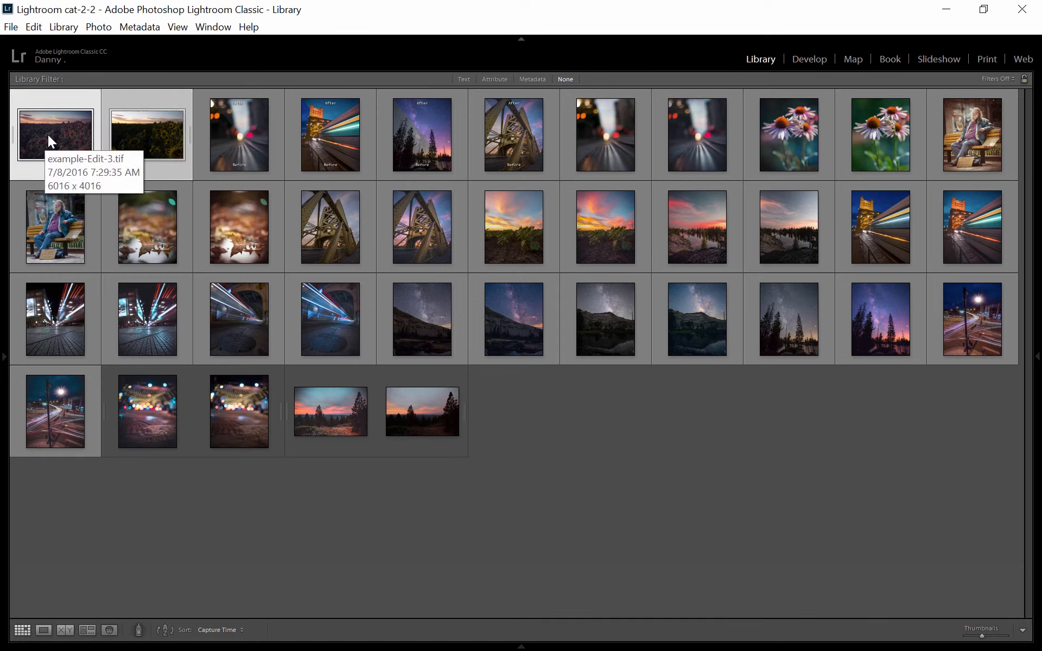
pyautogui.click(125, 203)
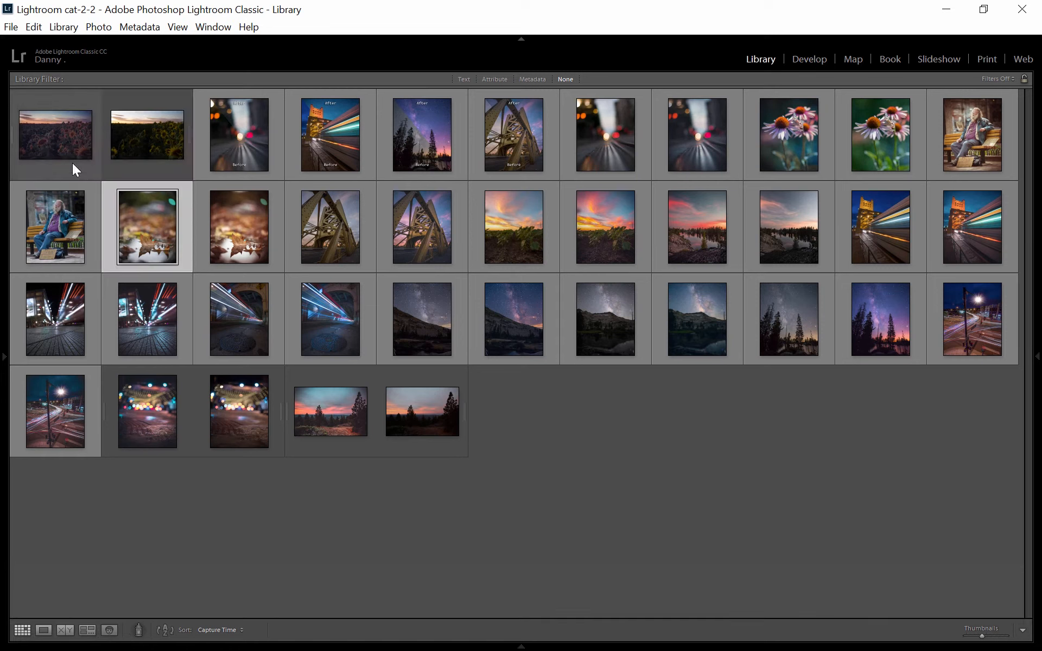
pyautogui.click(73, 163)
pyautogui.press('Delete')
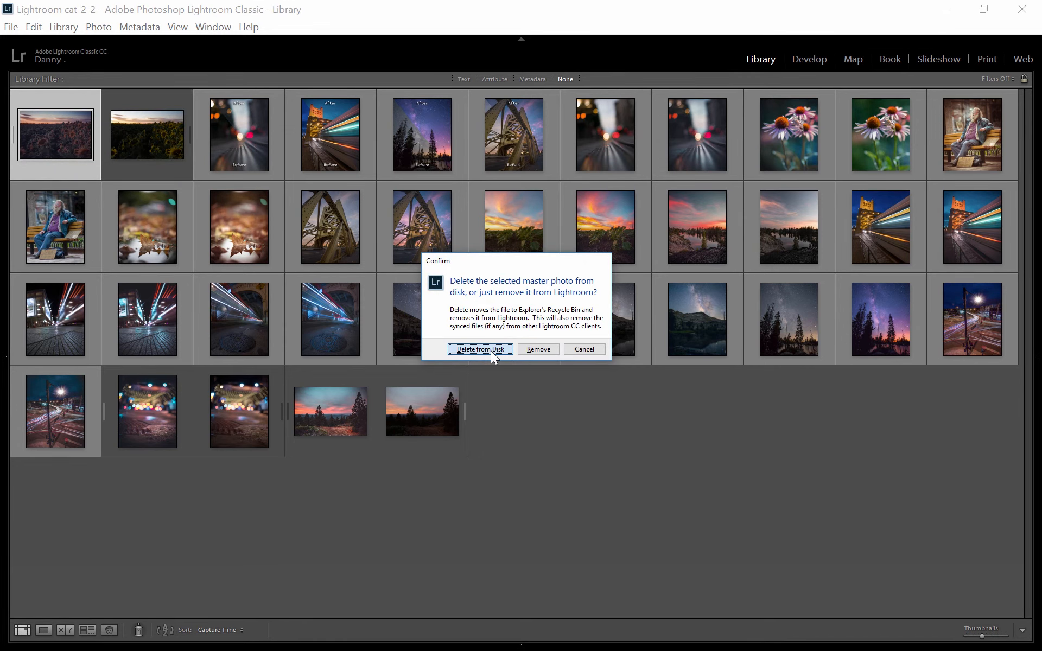
pyautogui.click(480, 349)
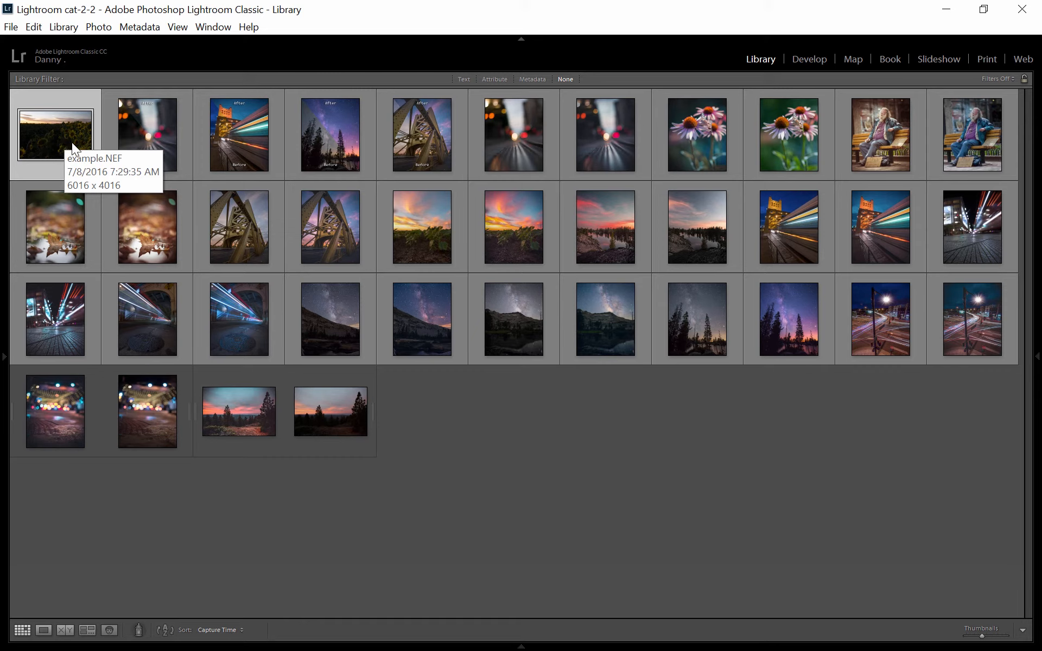
# Step: Switch to File Explorer and create a folder named Lightroom Projects on the WD-2B-NEW (X:) drive
pyautogui.click(2, 211)
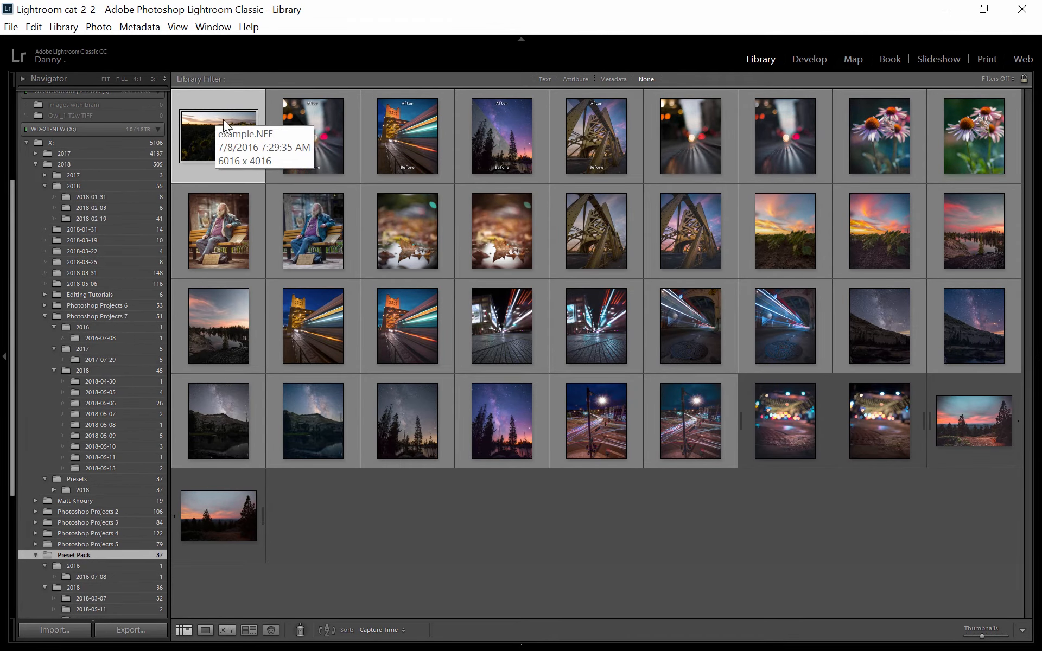
pyautogui.hotkey('alt', 'Tab')
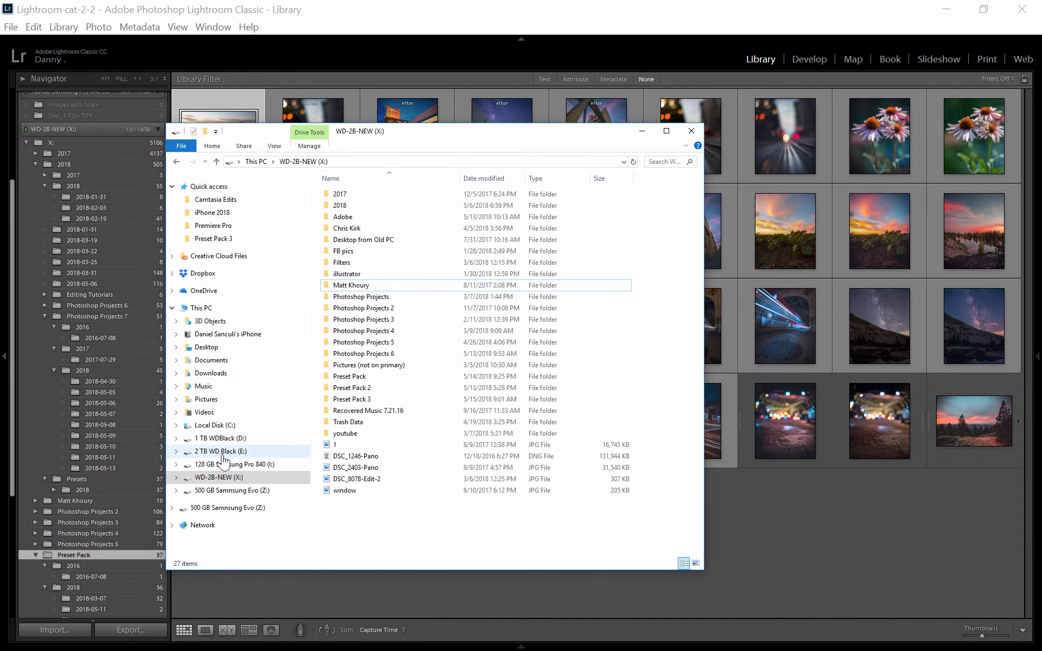
pyautogui.click(237, 480)
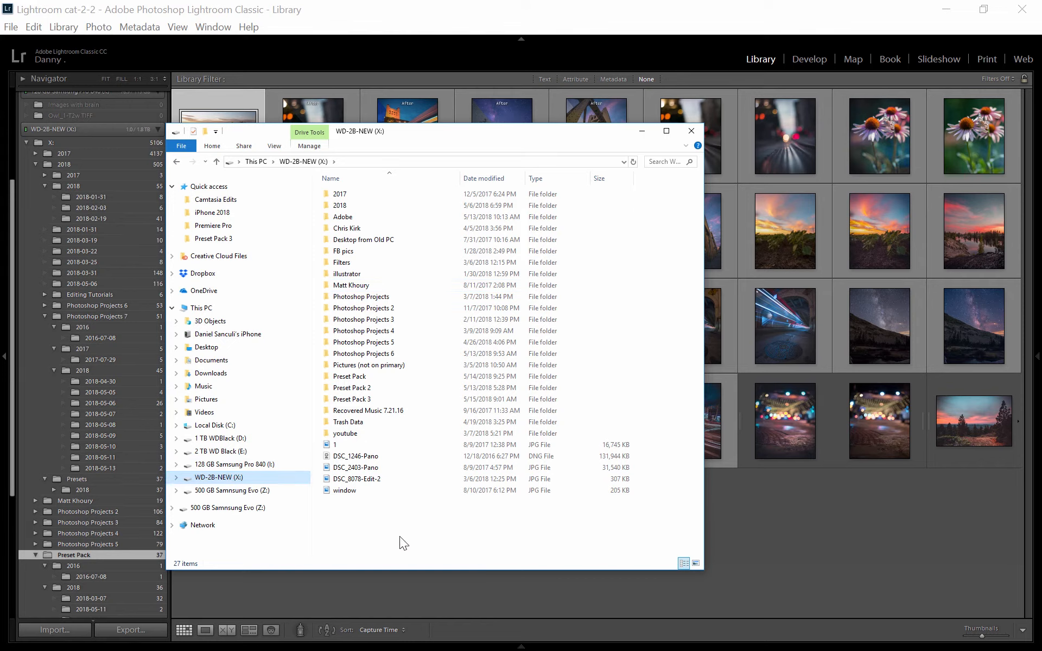
pyautogui.hotkey('ctrl', 'shift', 'n')
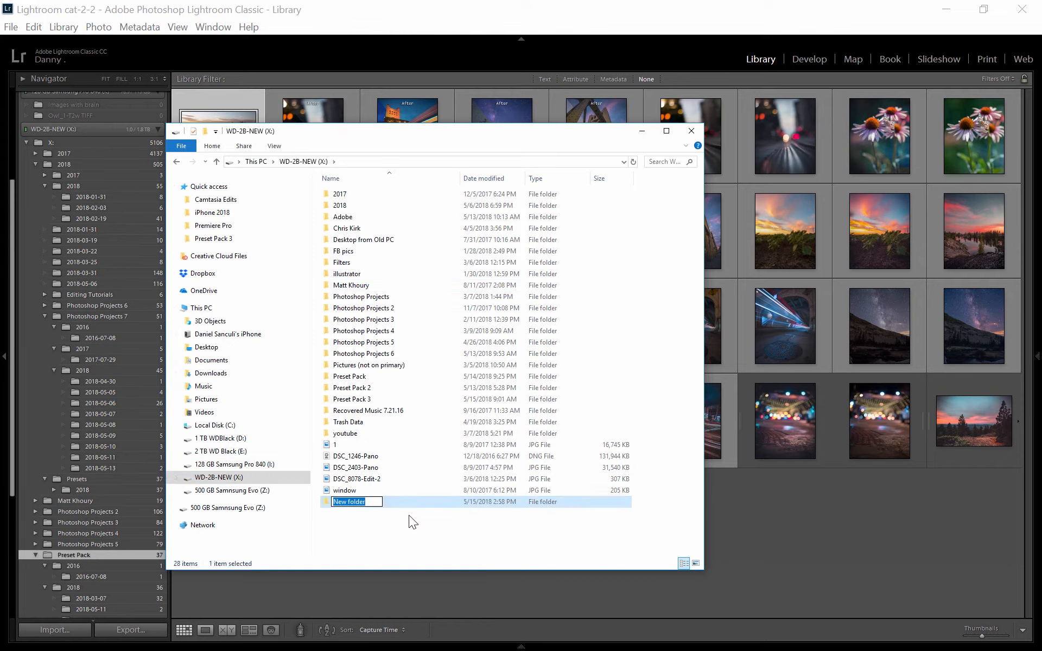
pyautogui.write('Lightroom Projects')
pyautogui.click(532, 533)
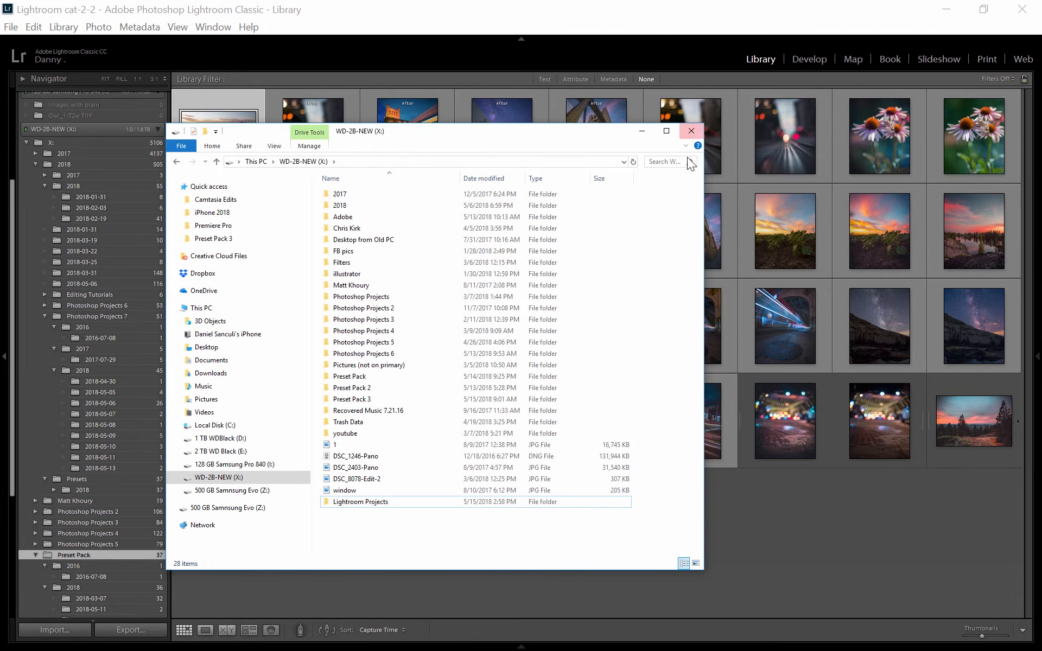
pyautogui.click(692, 133)
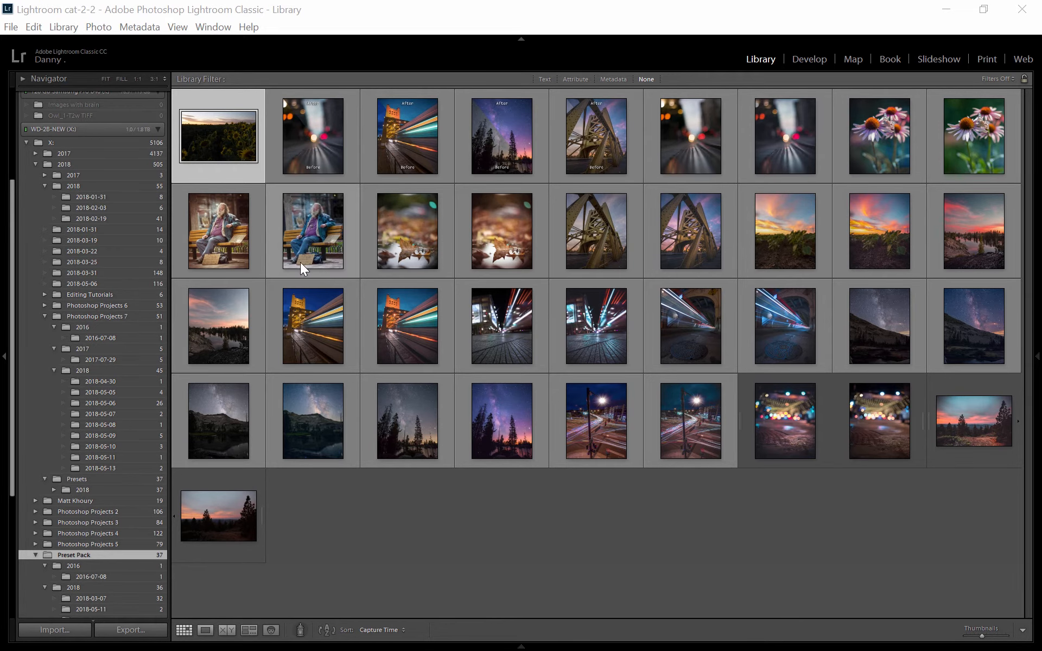
# Step: Open the raw sunflower photo in the Develop module and set Highlights to -40 and Shadows to +64
pyautogui.doubleClick(221, 137)
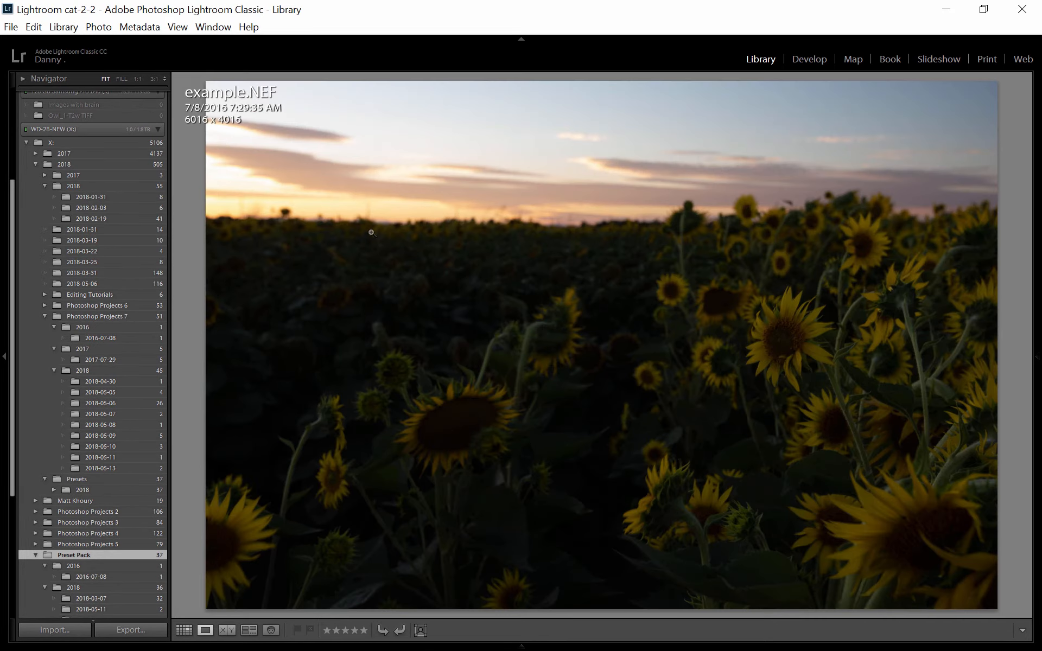
pyautogui.press('d')
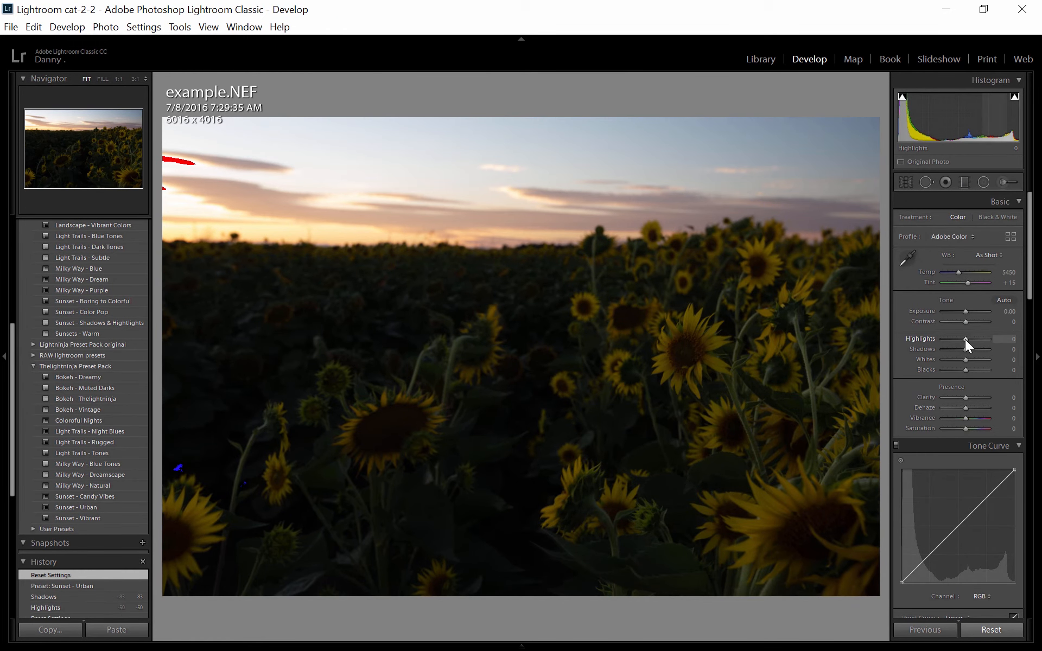
pyautogui.moveTo(966, 340)
pyautogui.mouseDown()
pyautogui.moveTo(956, 341)
pyautogui.moveTo(981, 350)
pyautogui.mouseUp()
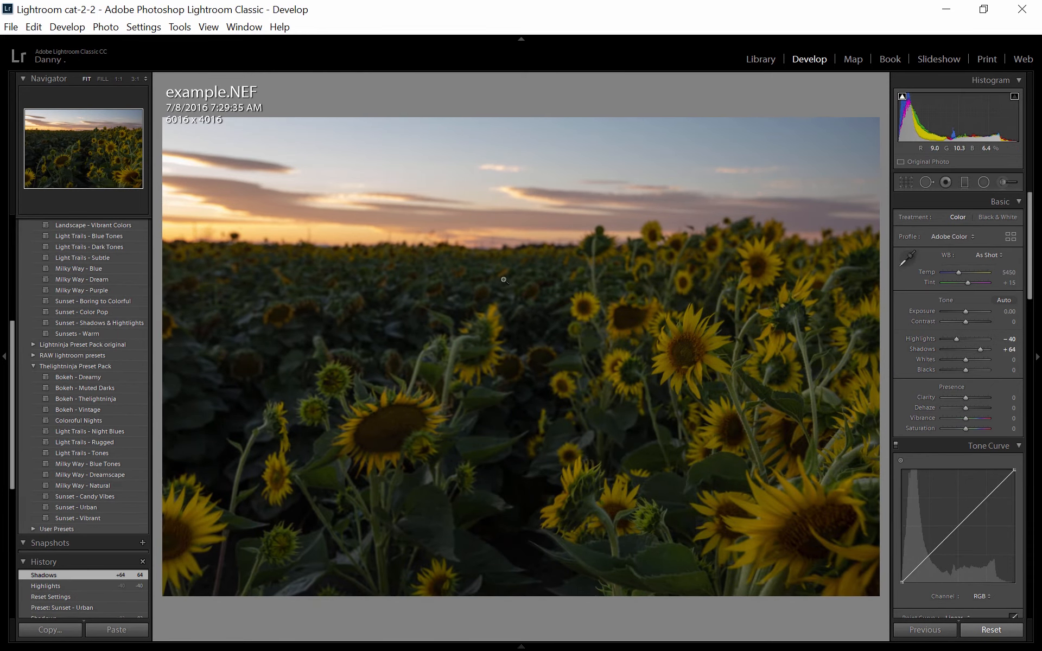
# Step: Export the adjusted sunflower photo to X:\Lightroom Projects as an uncompressed 16-bit sRGB TIFF at 300 pixels per inch
pyautogui.rightClick(571, 295)
pyautogui.moveTo(673, 577)
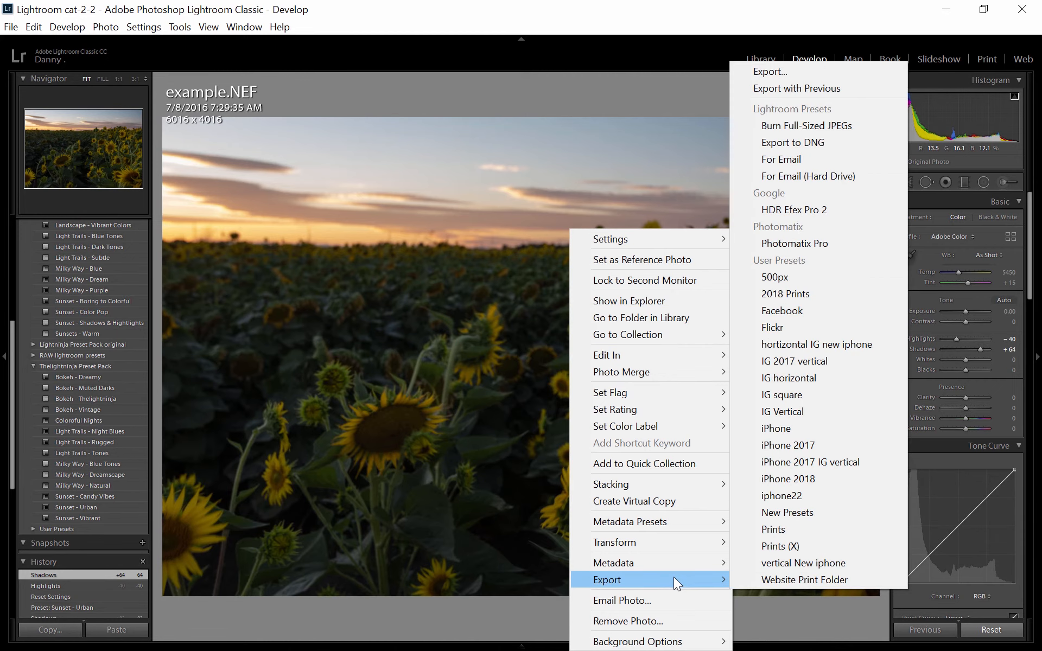
pyautogui.click(819, 70)
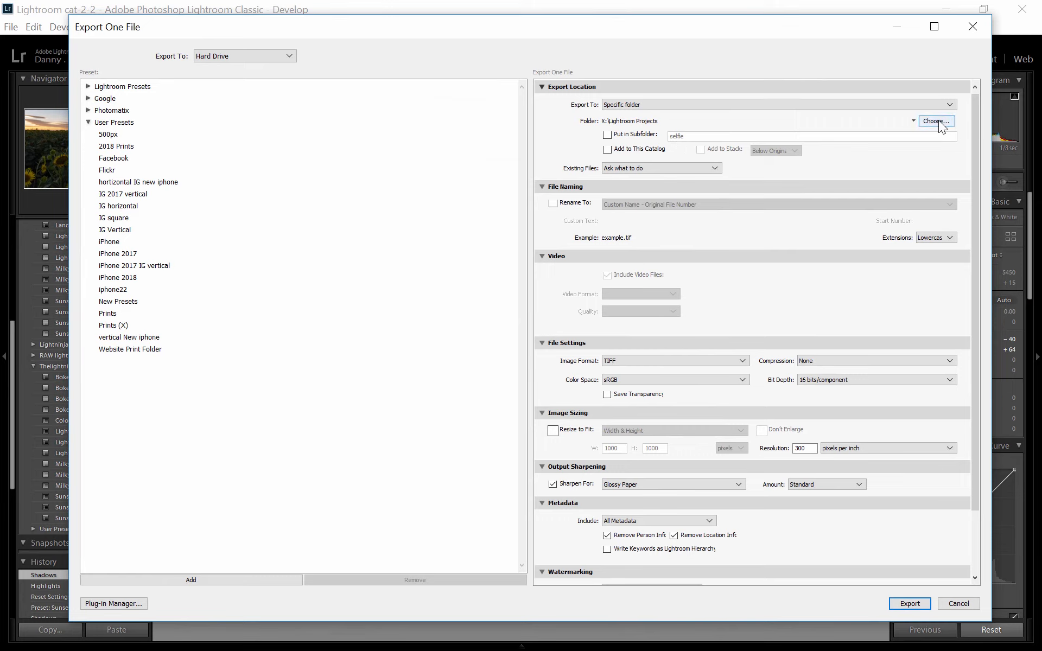
pyautogui.click(939, 120)
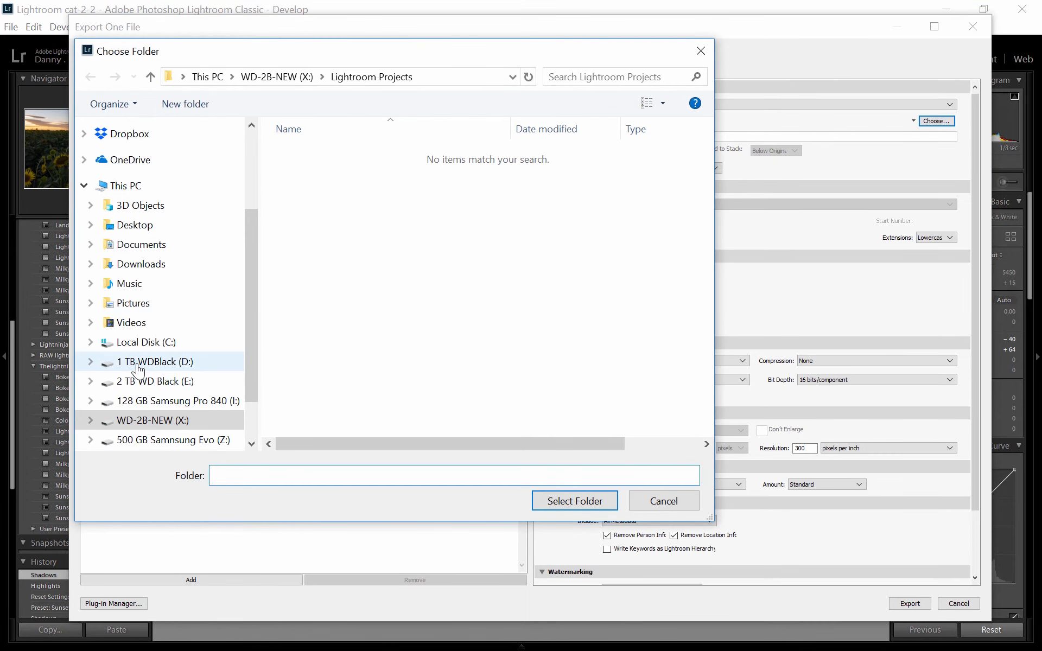
pyautogui.scroll(-3, 197, 399)
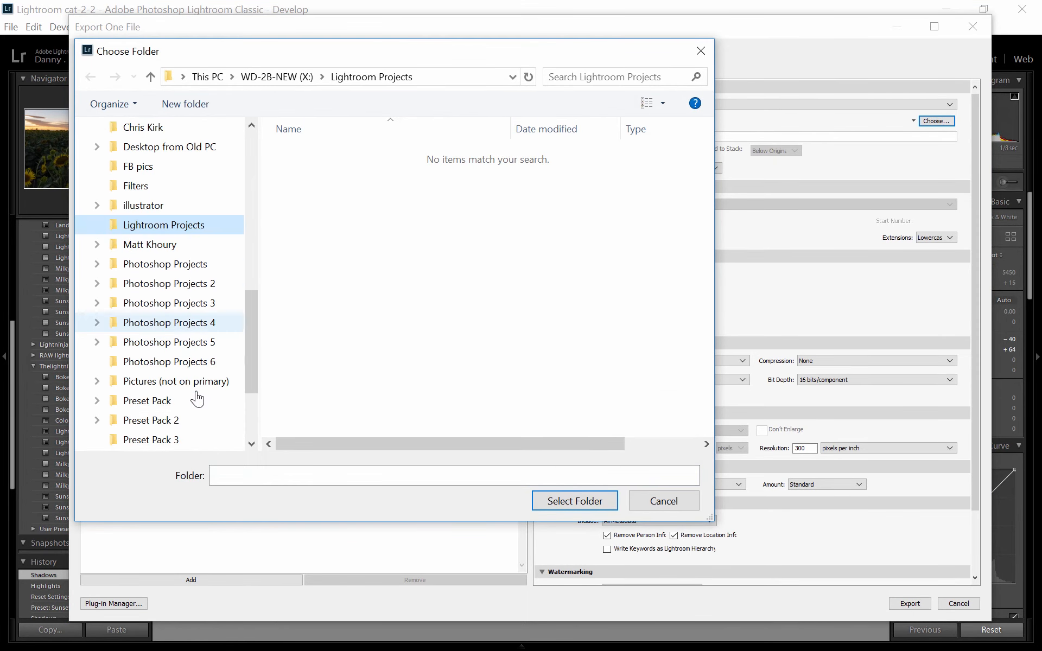
pyautogui.scroll(2, 179, 391)
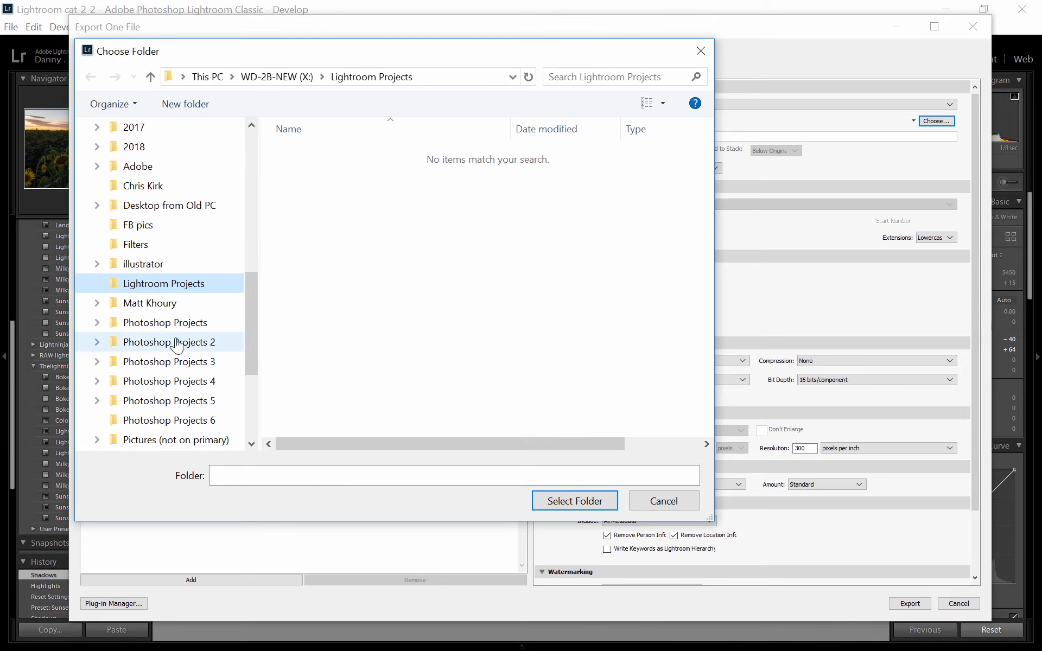
pyautogui.click(174, 284)
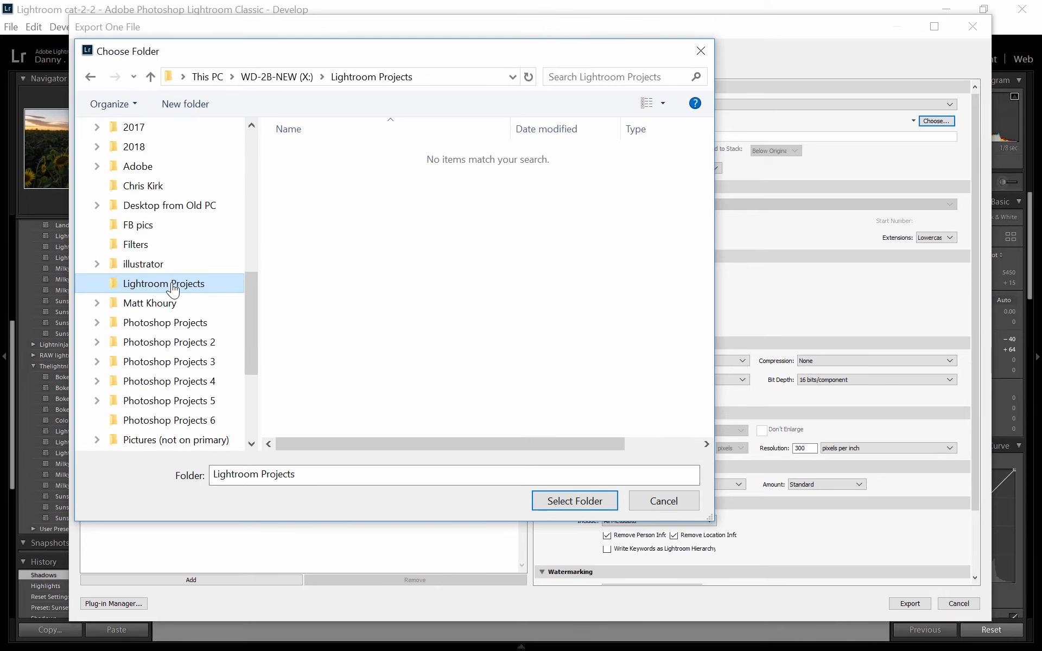
pyautogui.click(589, 499)
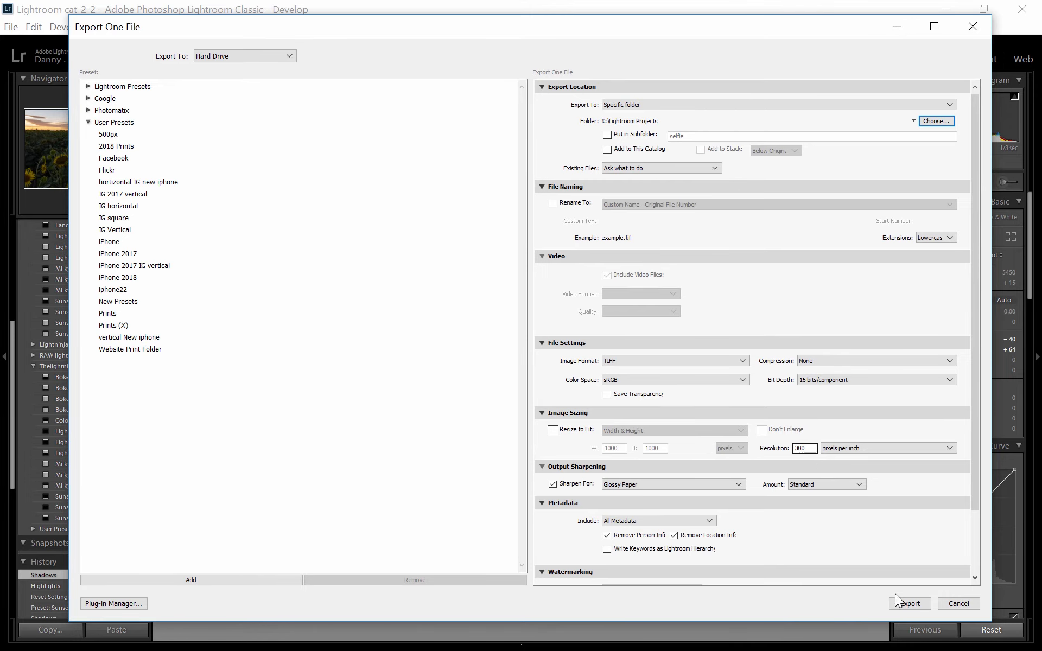
pyautogui.click(907, 601)
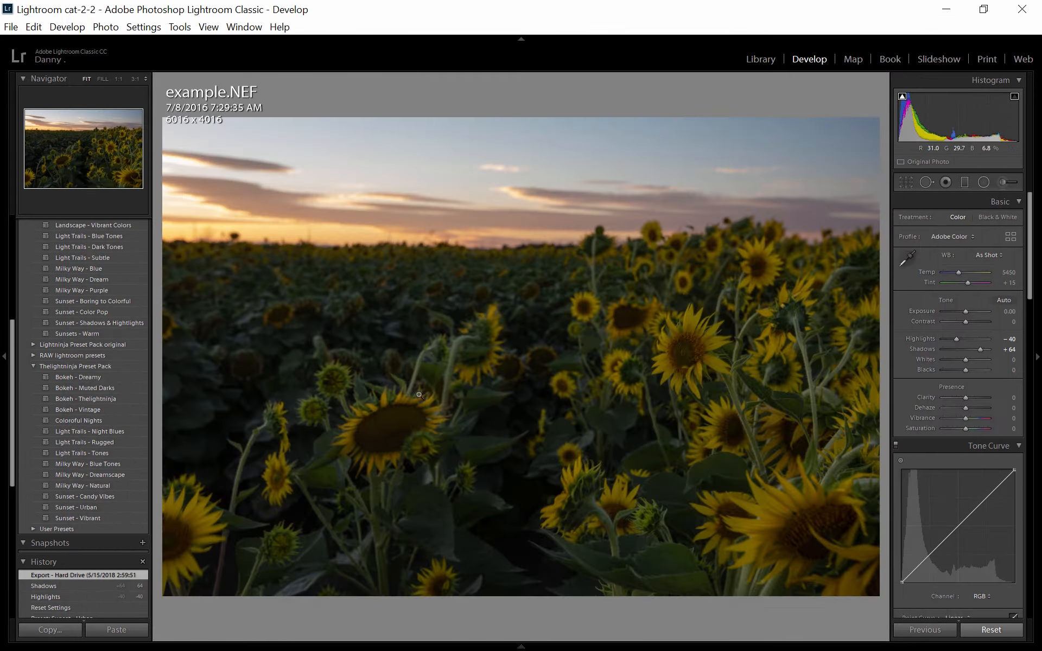
# Step: Add the Lightroom Projects folder from the X: drive to the Library folders and import example.tif into the catalog
pyautogui.press('g')
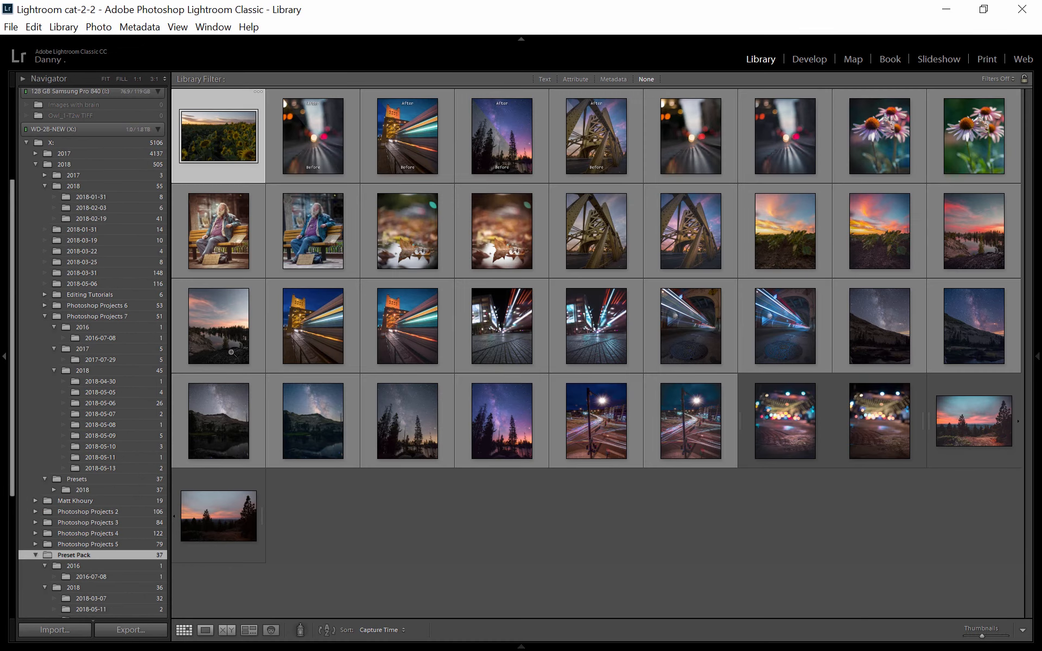
pyautogui.scroll(5, 79, 233)
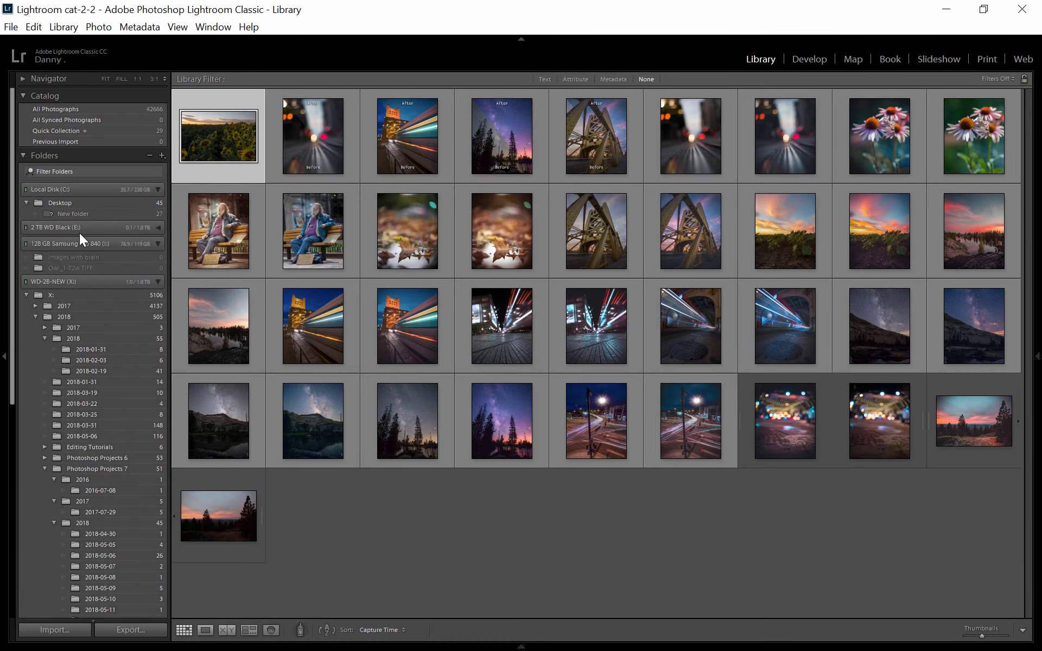
pyautogui.click(158, 282)
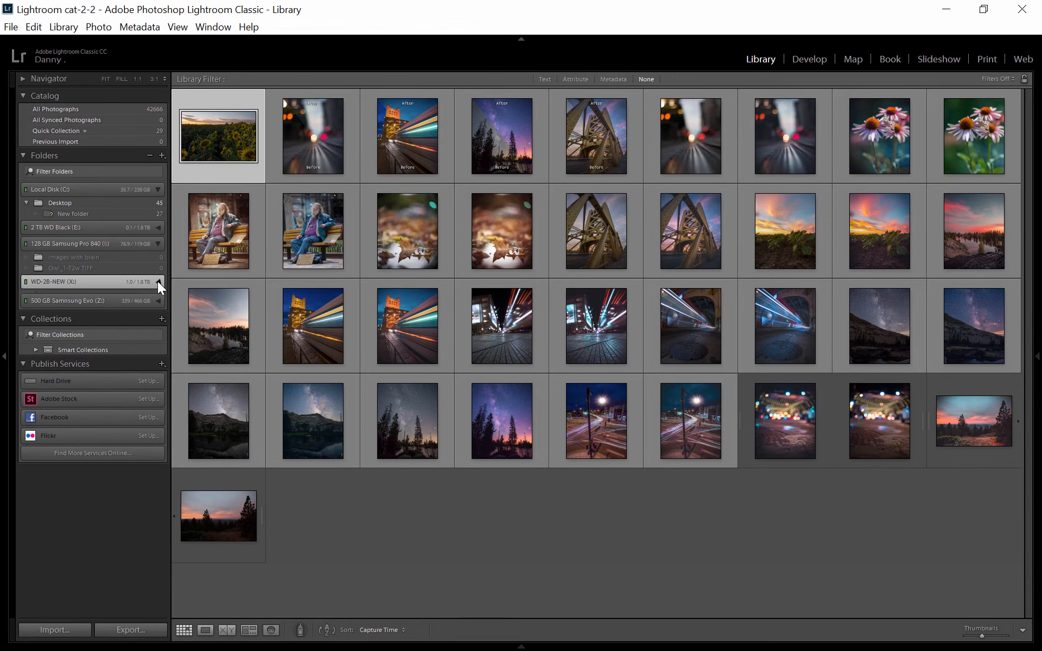
pyautogui.click(158, 282)
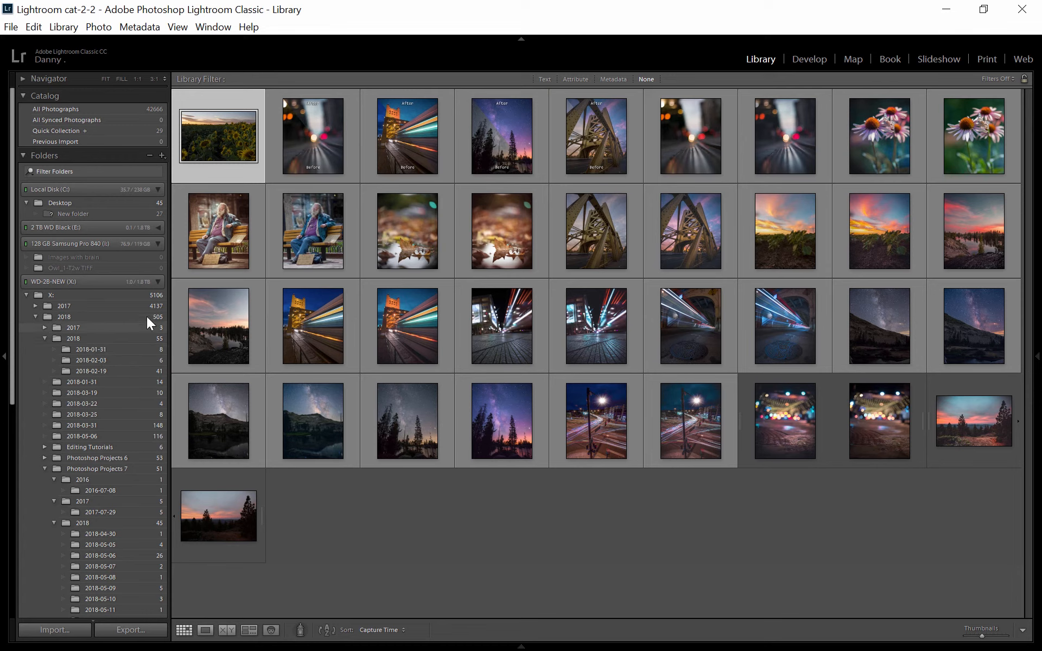
pyautogui.click(161, 156)
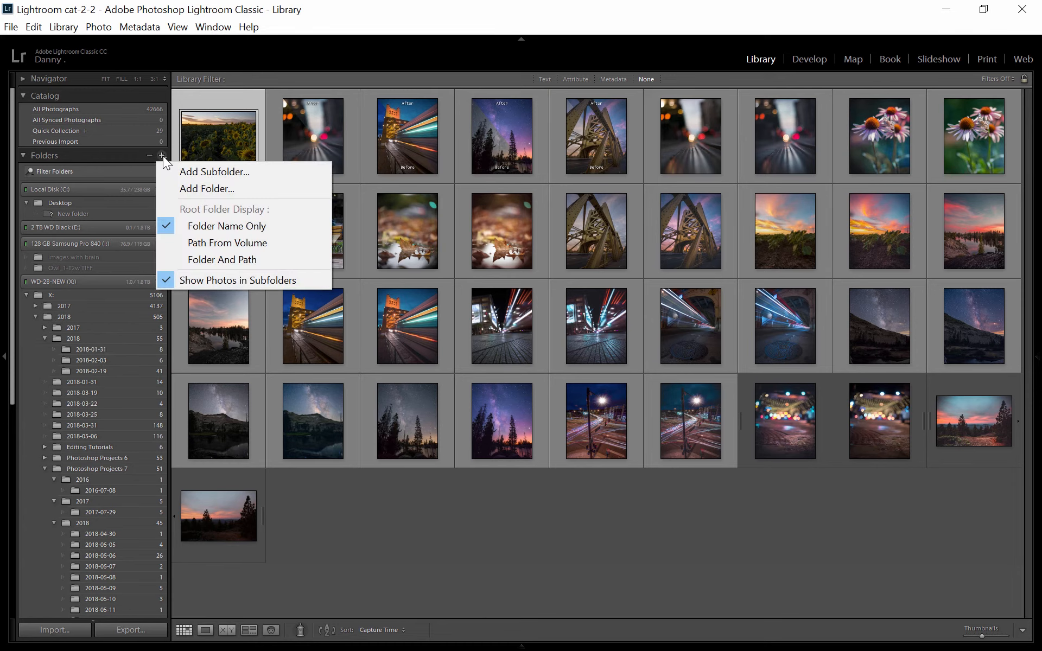
pyautogui.click(201, 189)
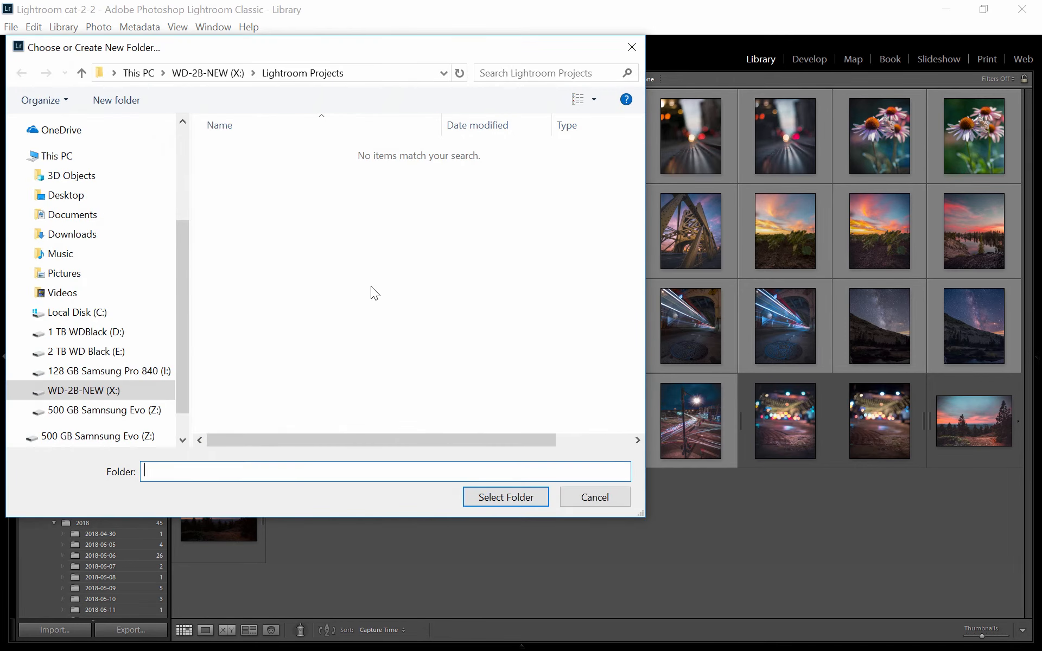
pyautogui.click(22, 390)
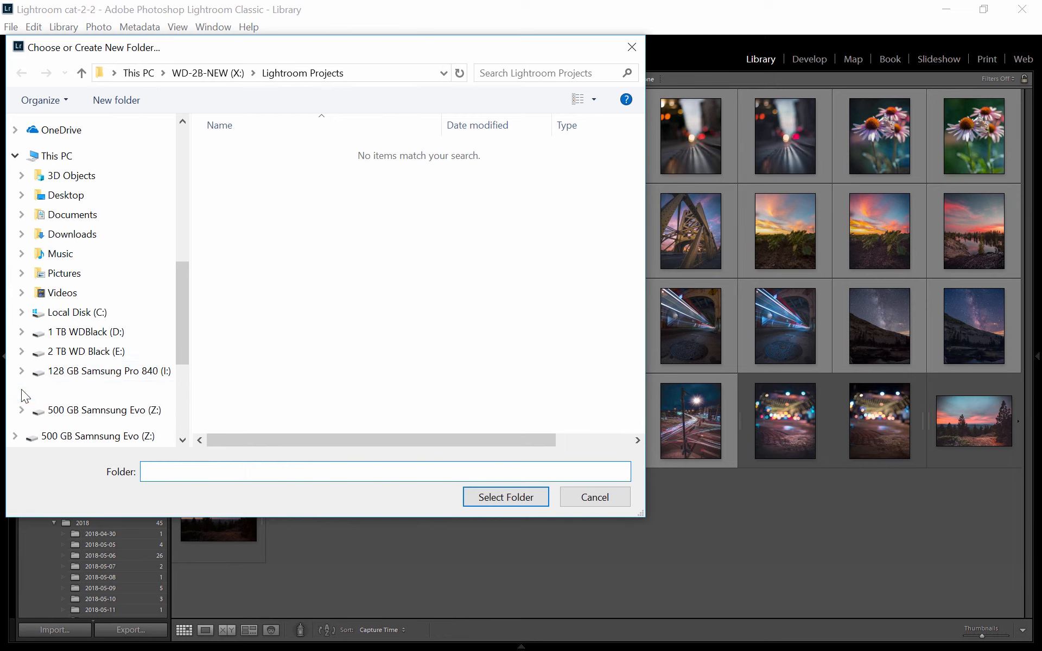
pyautogui.click(106, 302)
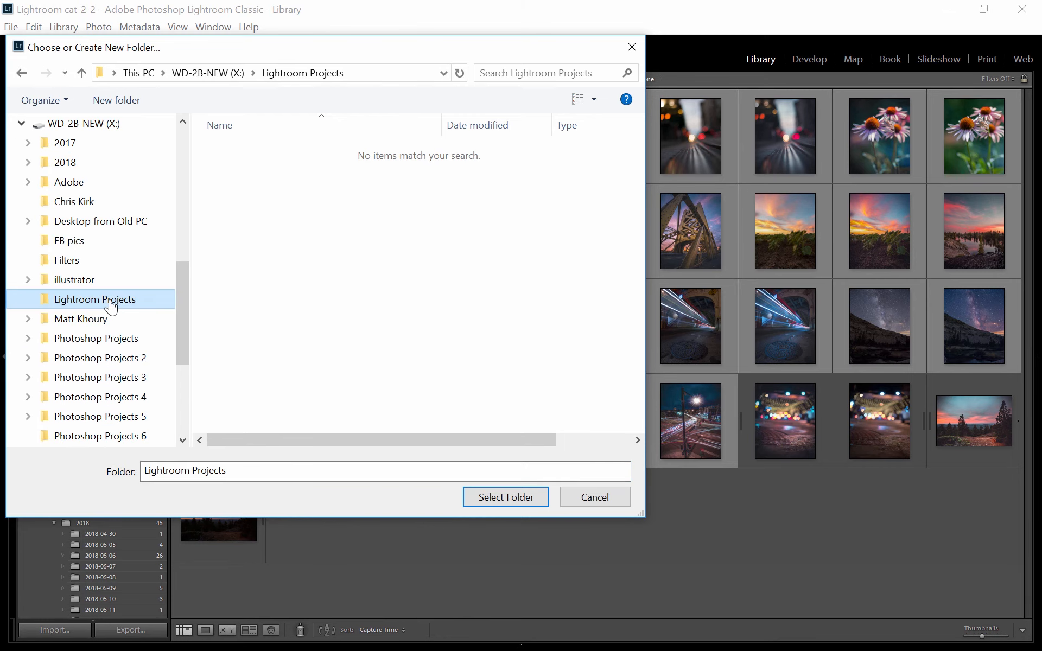
pyautogui.click(512, 496)
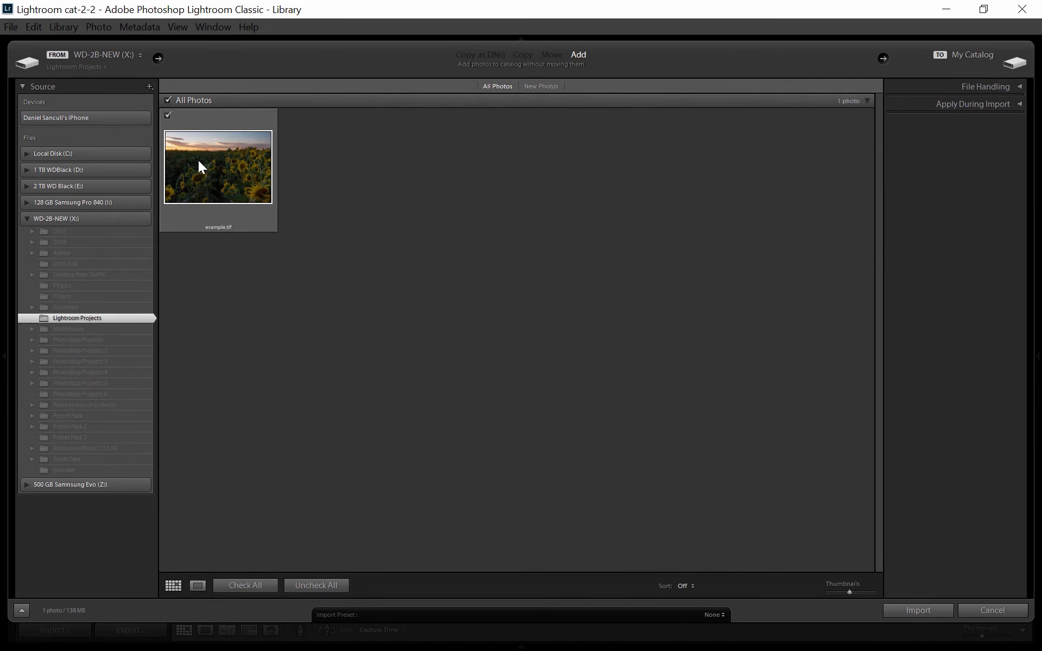
pyautogui.click(918, 611)
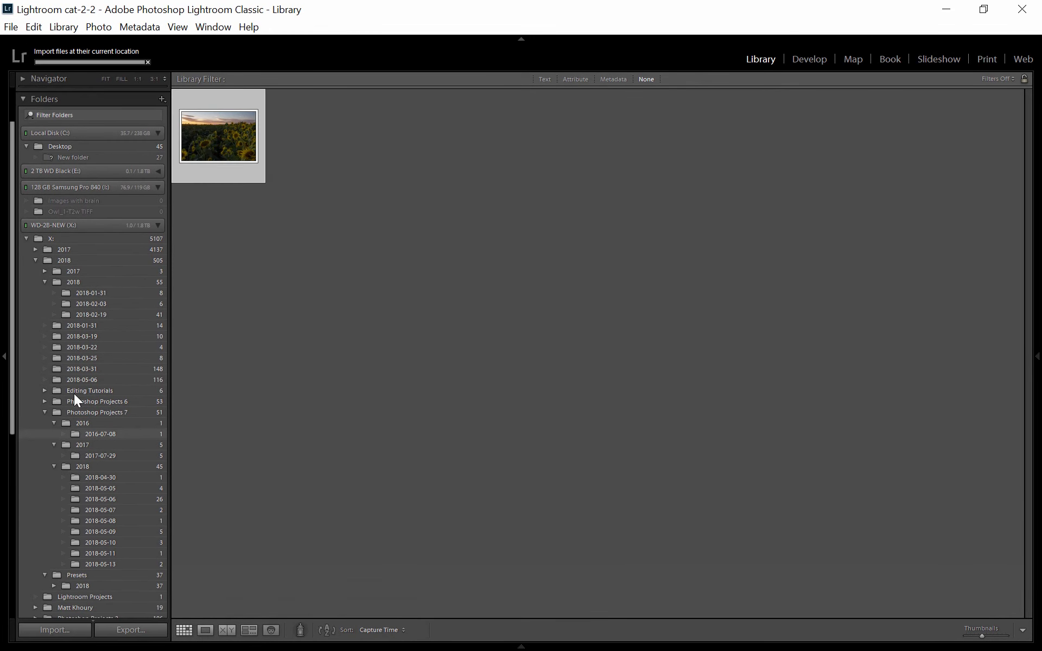
# Step: Show the Lightroom Projects folder in the Library and inspect the imported example.tif in the enlarged view, then return to the grid
pyautogui.scroll(-3, 78, 339)
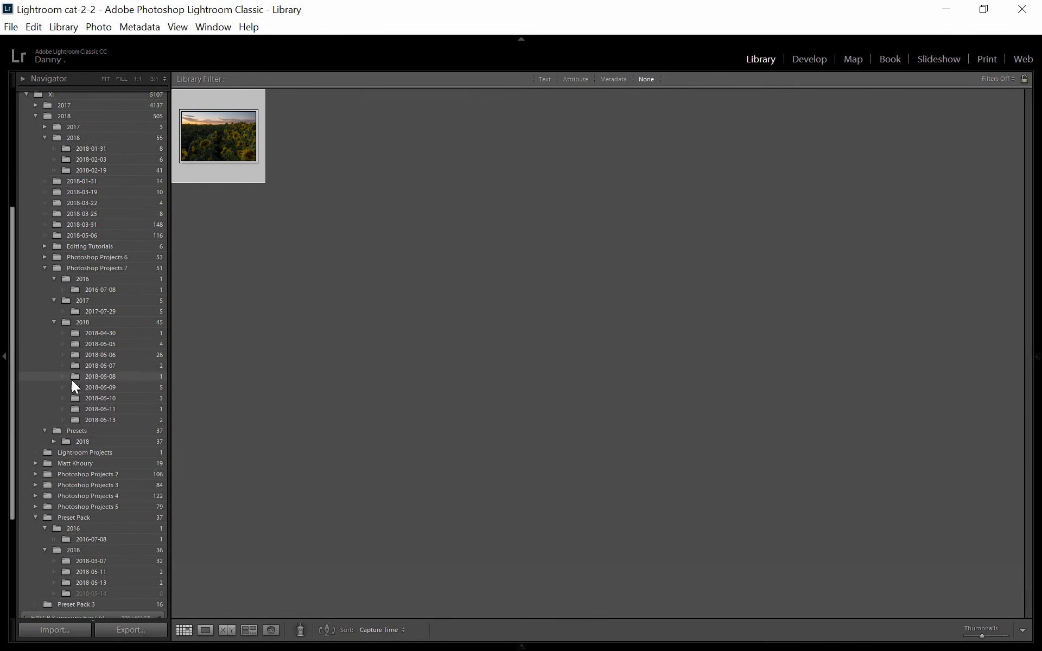
pyautogui.click(97, 453)
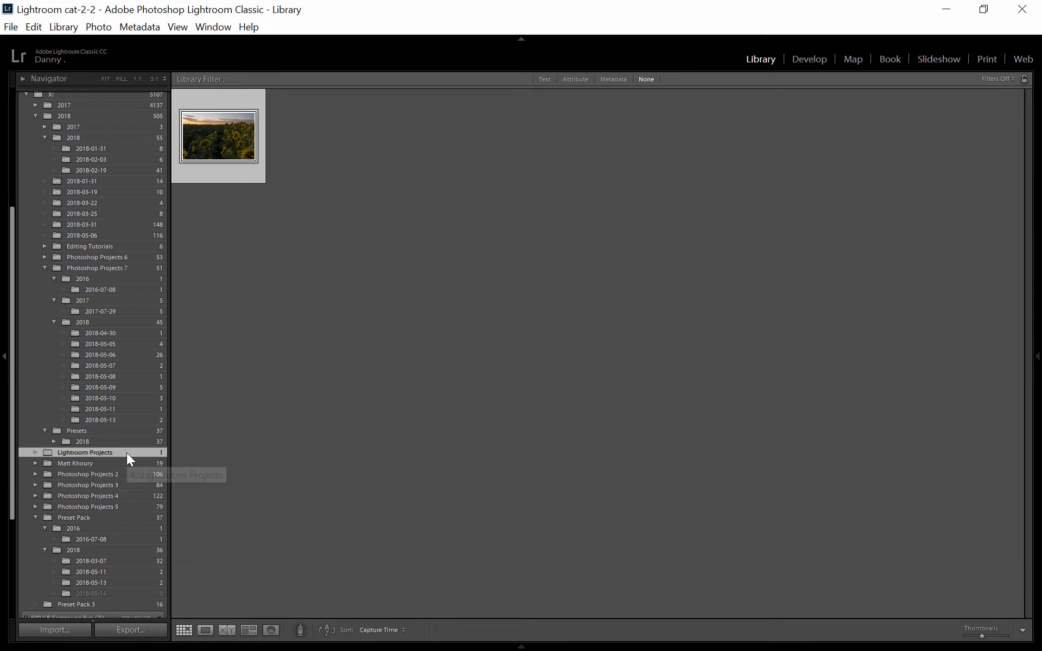
pyautogui.doubleClick(230, 133)
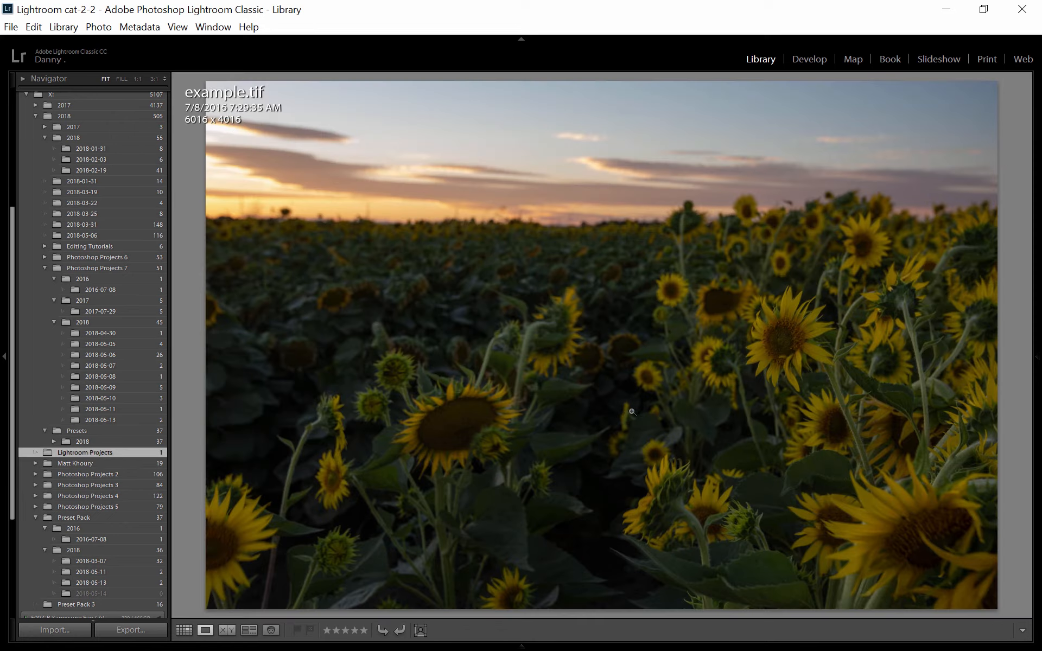
pyautogui.press('g')
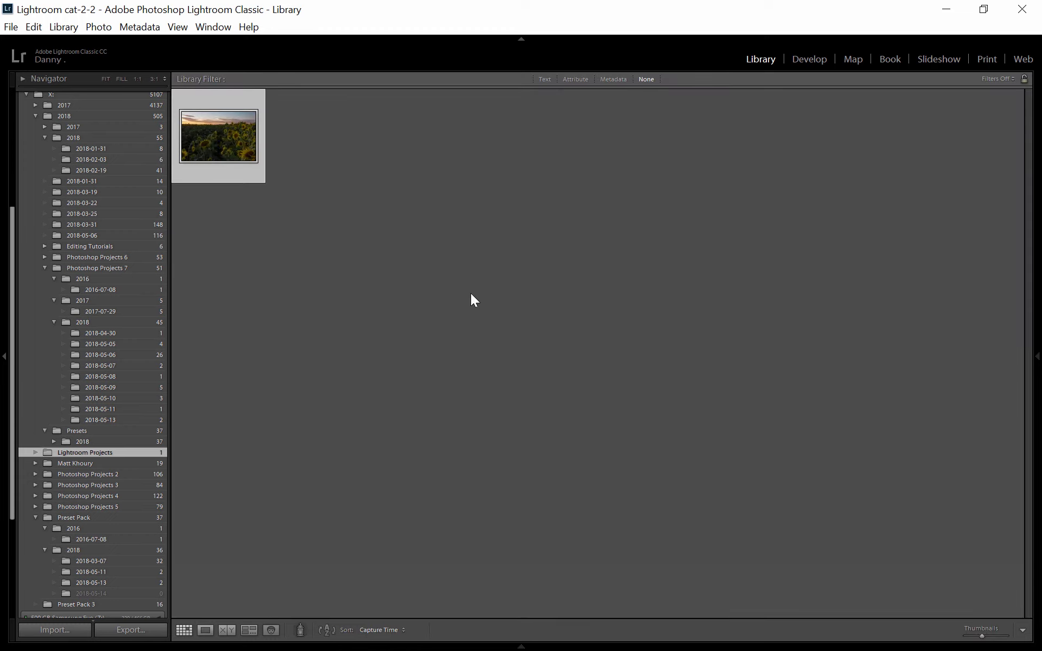